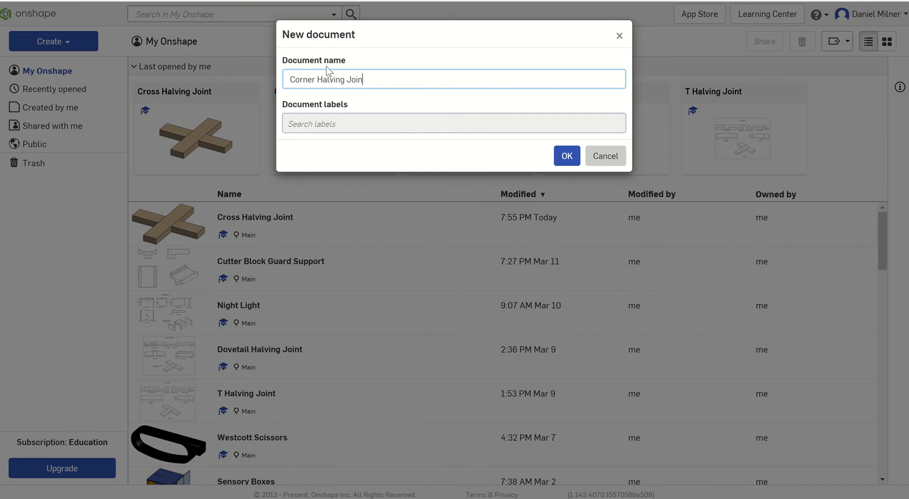
- Create the document named Corner Halving Joint and start a sketch on the Front plane, viewed face-on
left_click(567, 157)
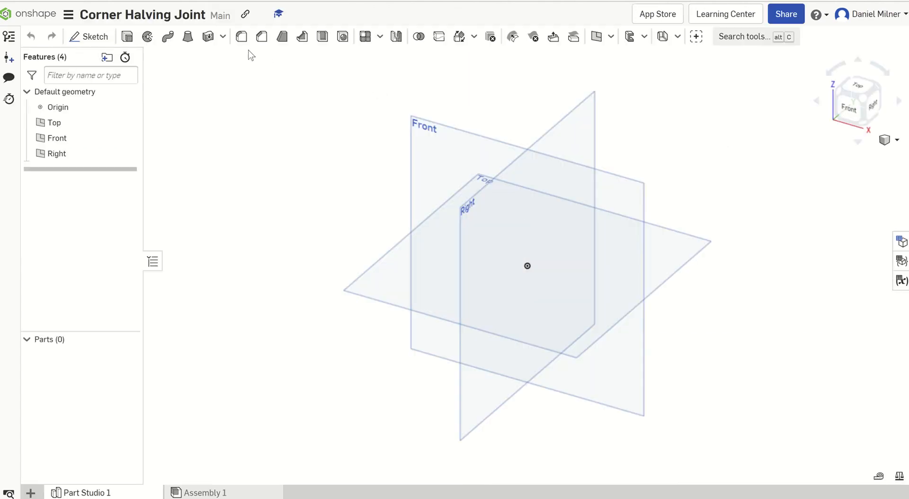
left_click(102, 43)
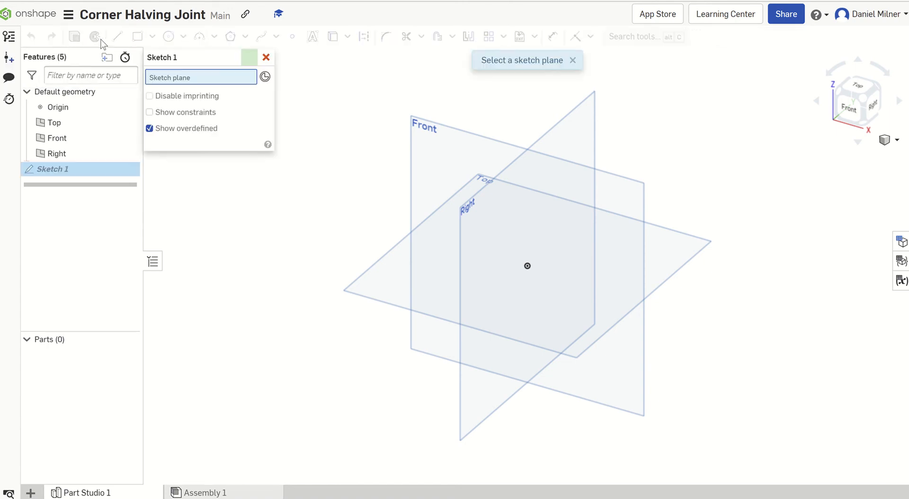
left_click(438, 153)
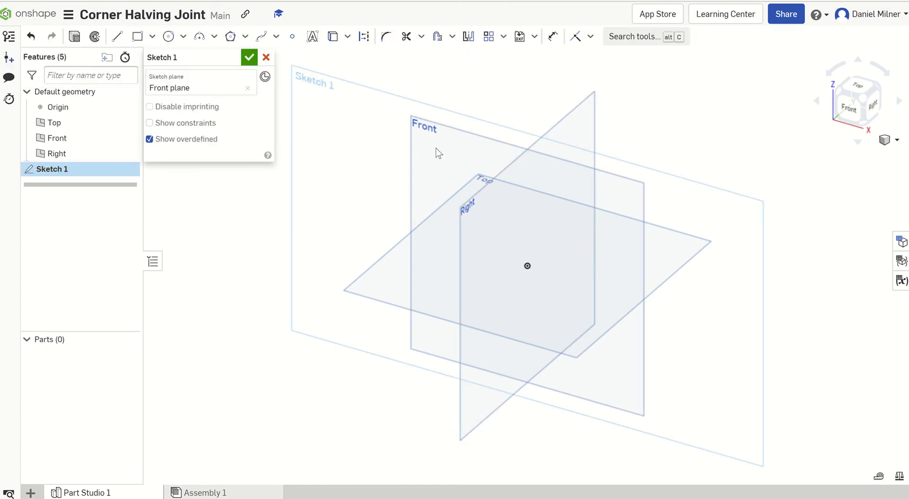
left_click(854, 110)
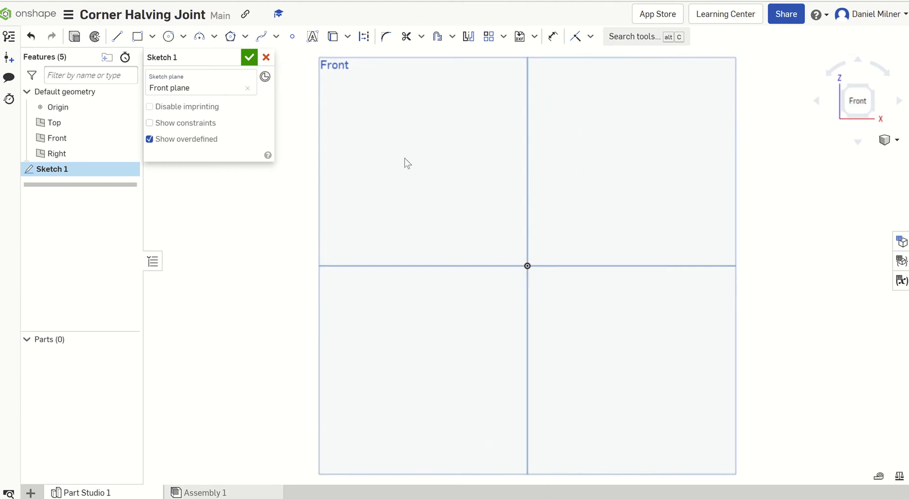
- Sketch a corner rectangle about 44 mm wide and 23 mm high, starting at the origin
left_click(136, 38)
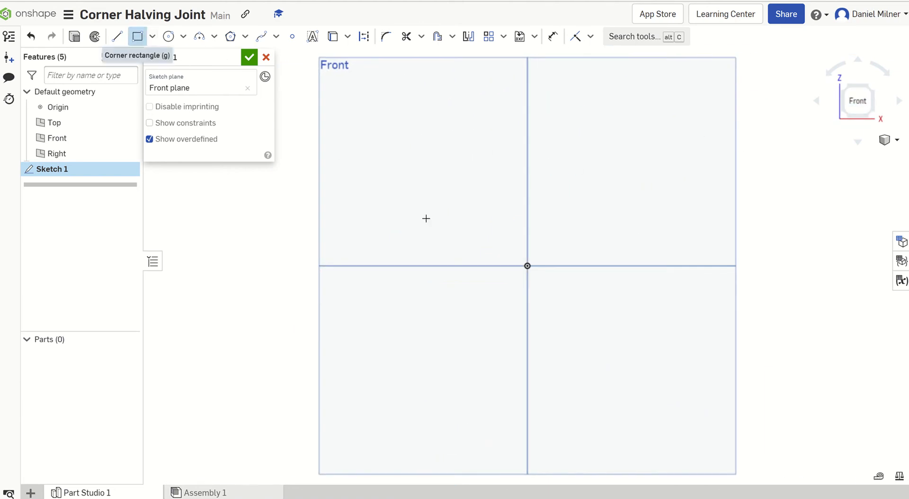
left_click(527, 266)
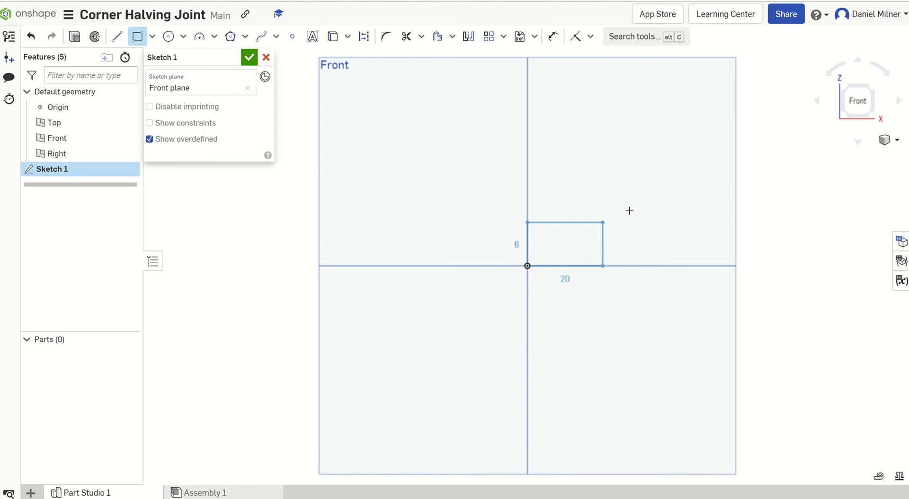
left_click(649, 203)
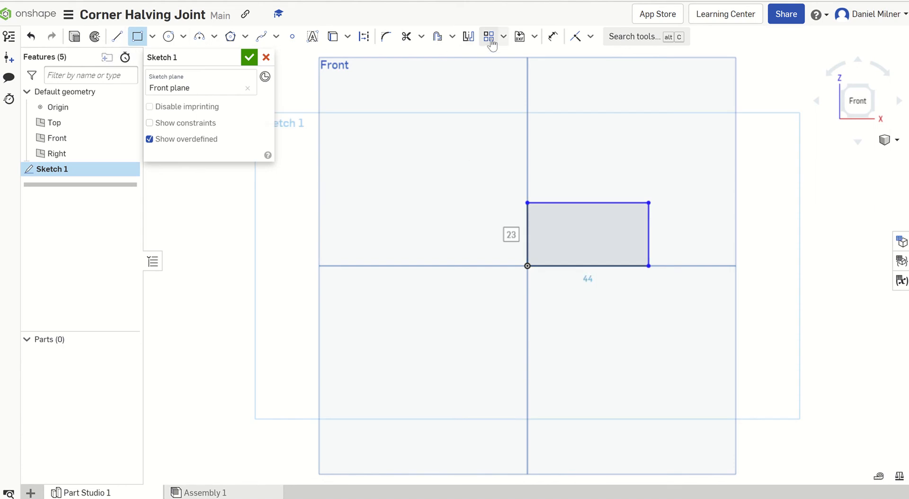
- Dimension the rectangle's upper edge to 150 mm
left_click(552, 37)
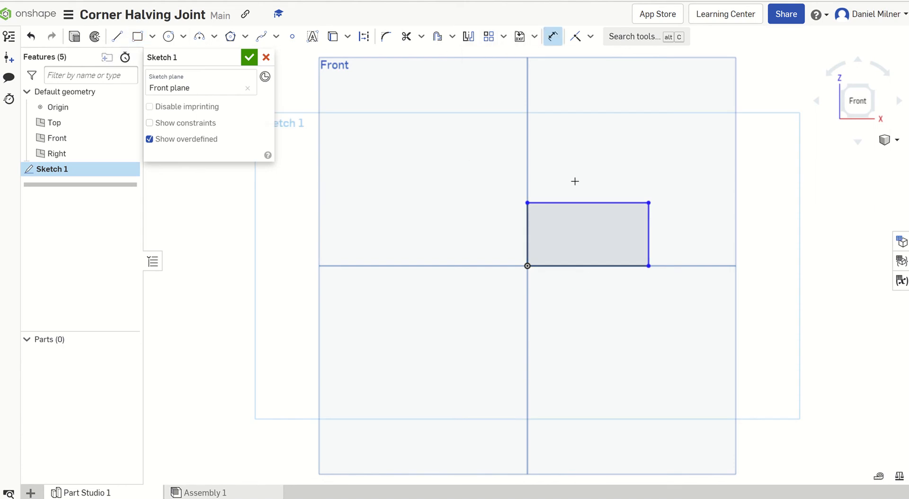
left_click(585, 202)
left_click(589, 172)
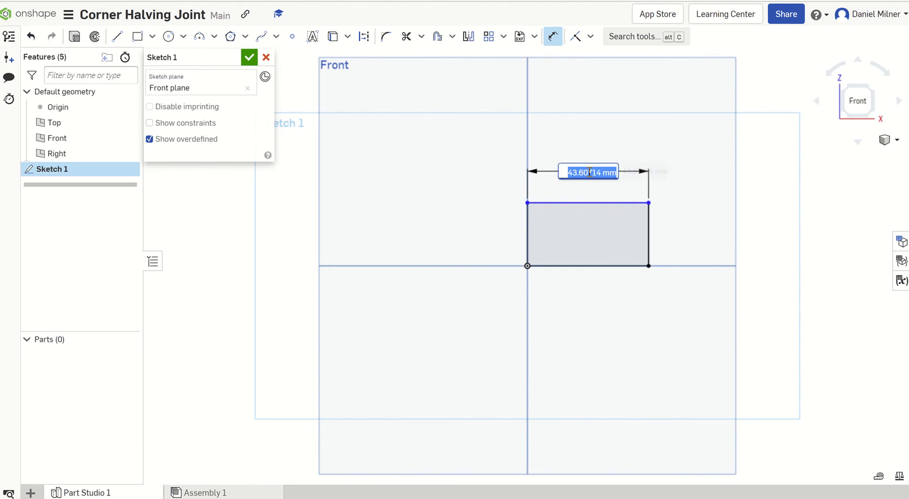
key("BackSpace")
type("44")
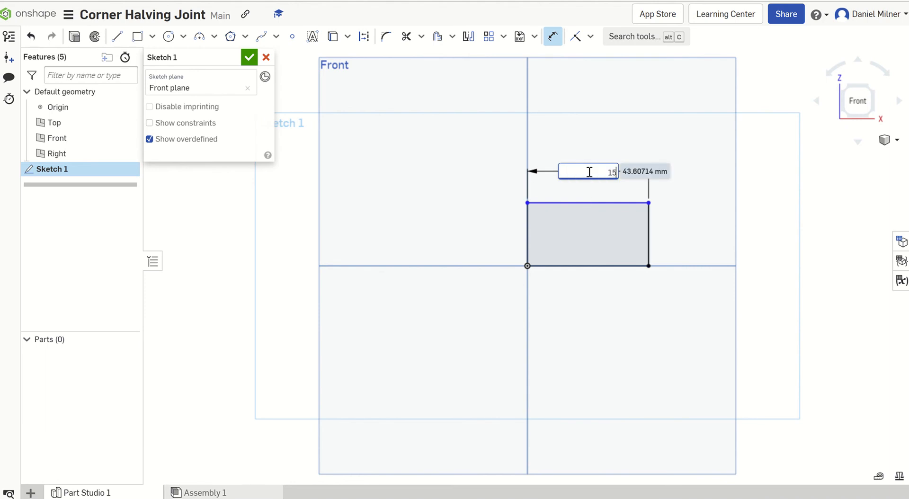
key("Return")
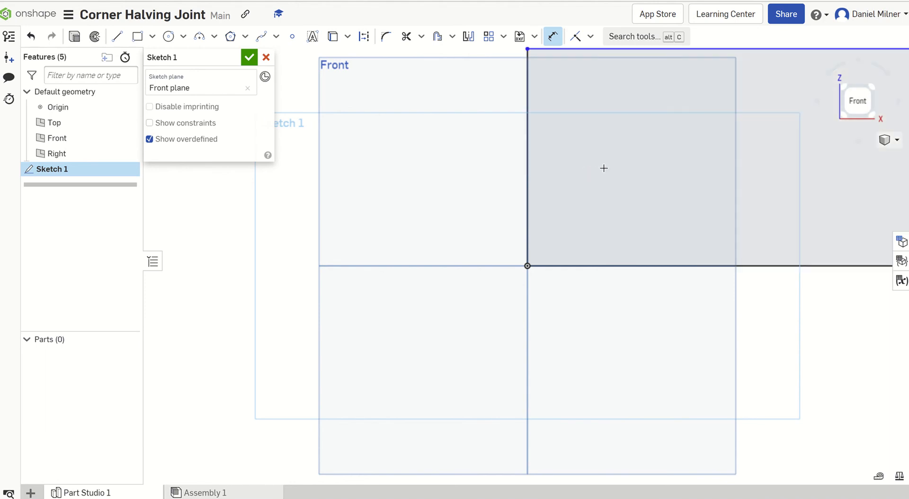
key("f")
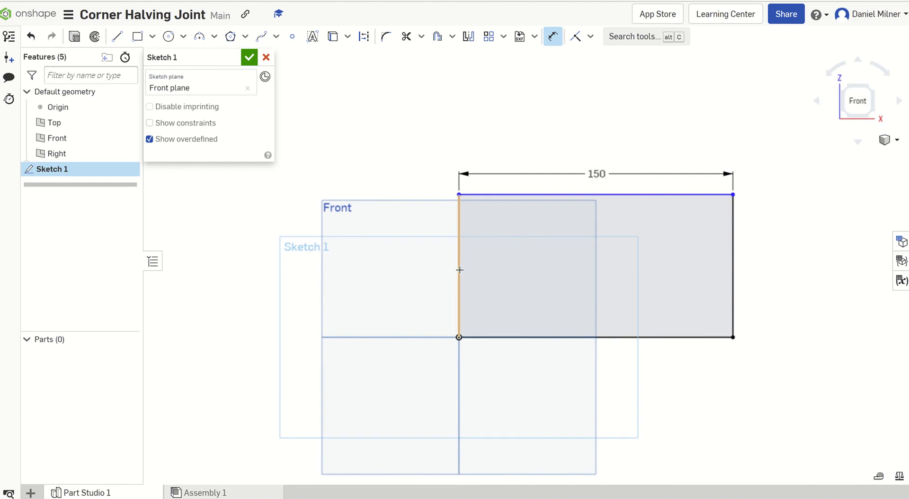
- Dimension the rectangle's vertical edge at the origin to 18 mm
left_click(459, 268)
left_click(439, 268)
type("1")
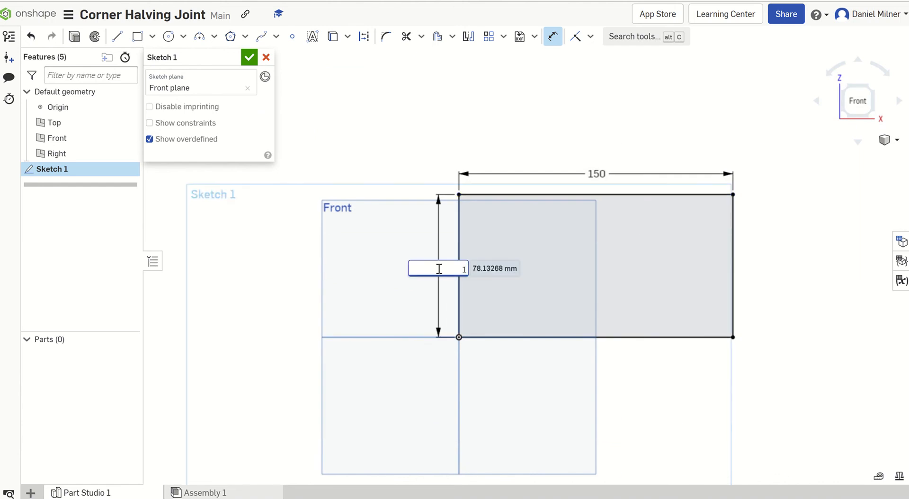
type("8")
key("Return")
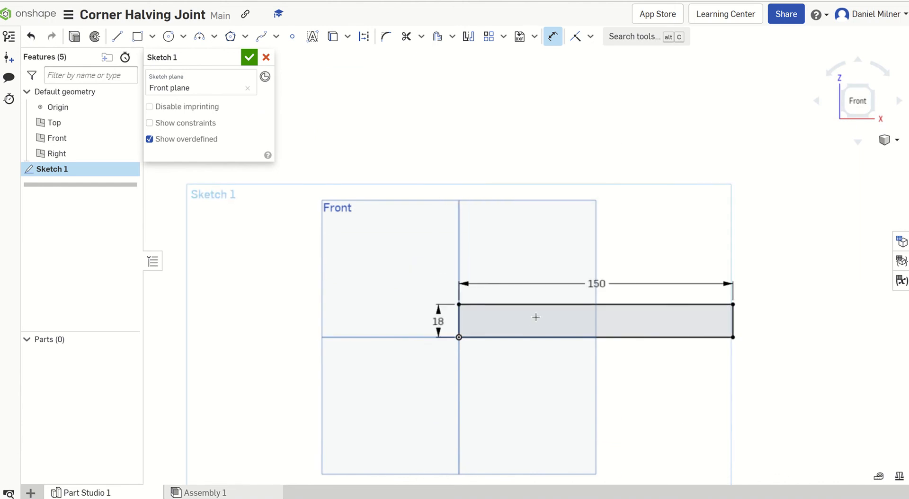
- Extrude the rectangle as a new solid with a blind depth of 40 mm in the reversed direction, behind the Front plane
right_click_drag(536, 317, 501, 342)
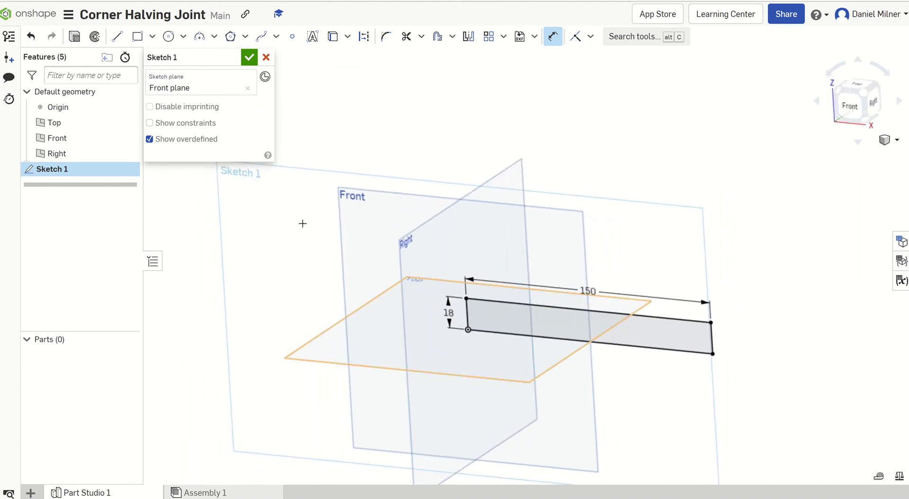
left_click(77, 38)
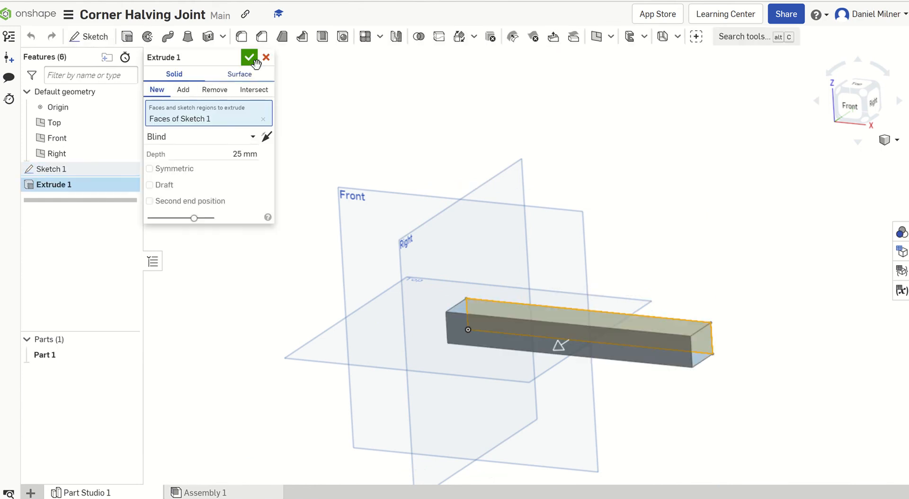
left_click(245, 154)
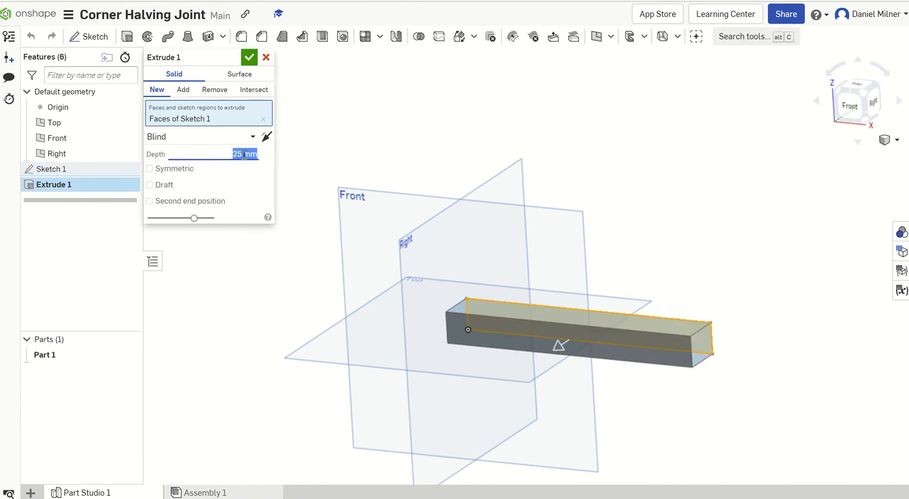
type("40")
key("Return")
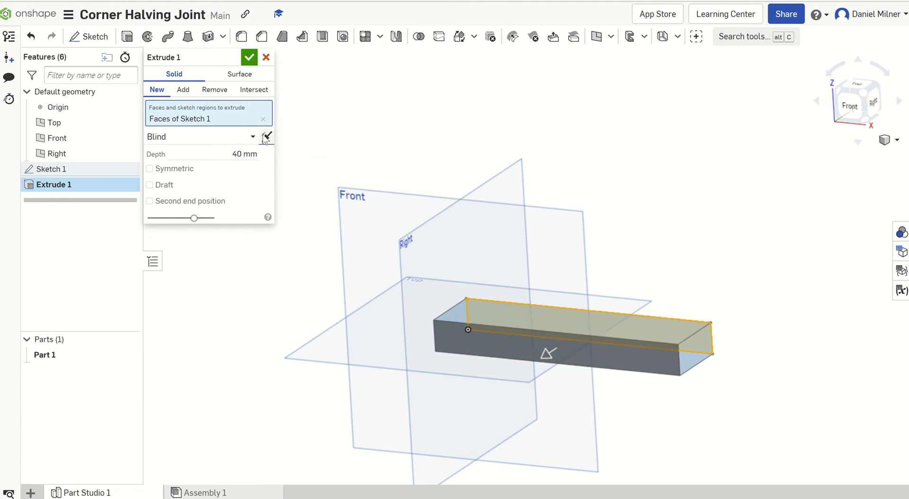
left_click(266, 137)
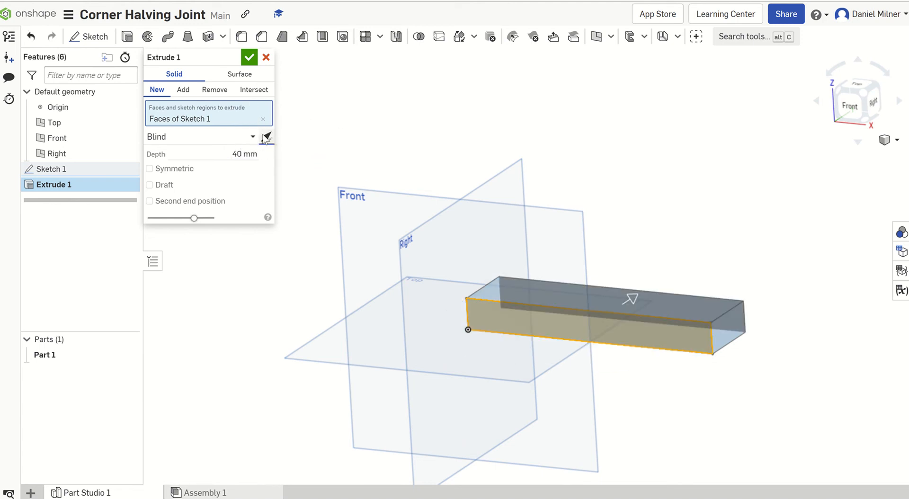
left_click(250, 58)
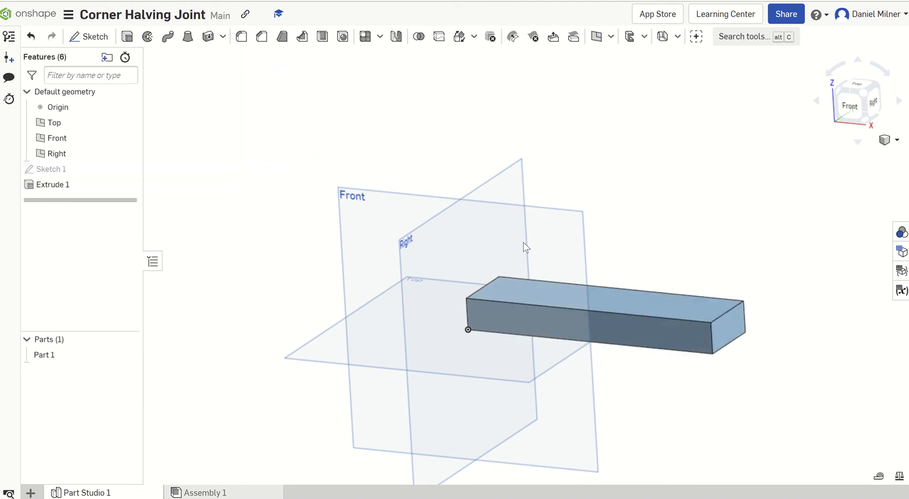
- Change the bar's appearance to a light wood-like tan colour from the palette
right_click(638, 302)
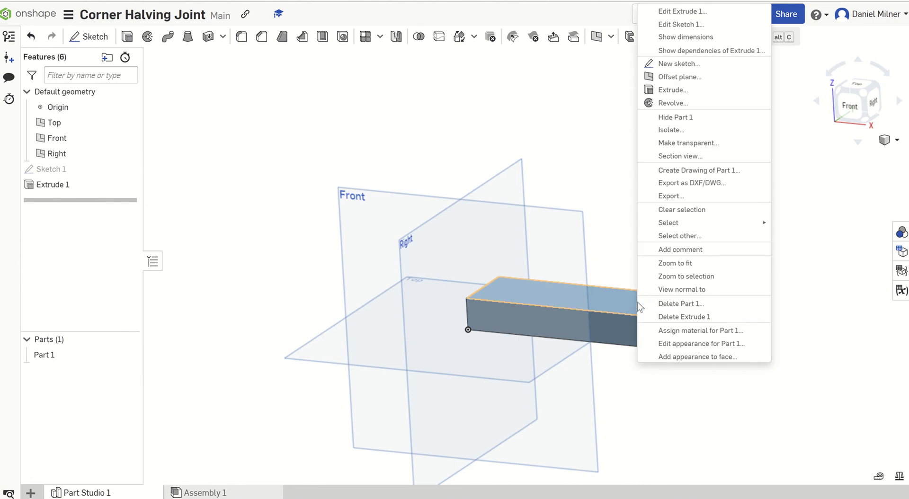
left_click(715, 344)
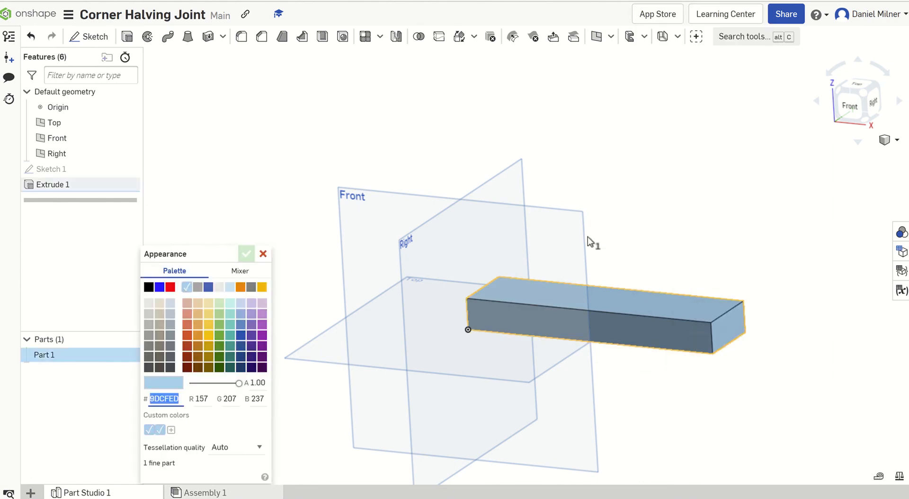
left_click(198, 303)
left_click(245, 254)
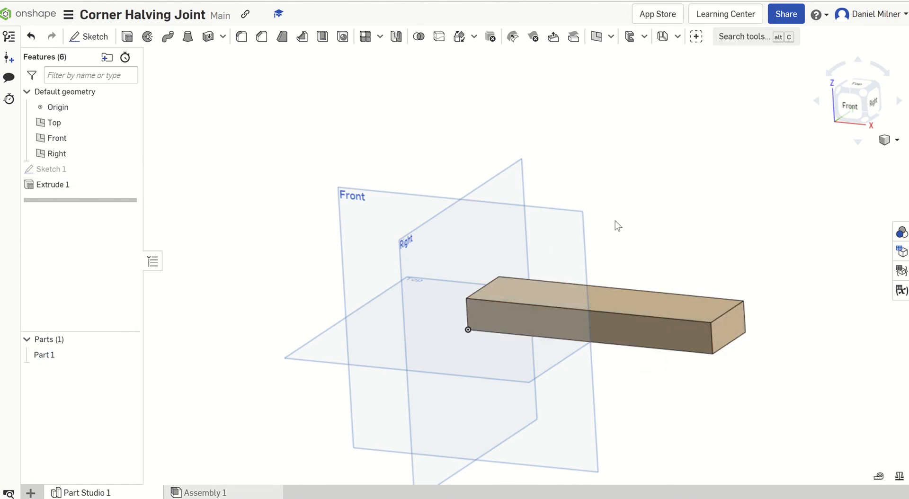
- Sketch a rectangle about 40 mm by 9 mm on the bar's end face away from the origin, covering its upper half
key("shift+1")
key("shift+7")
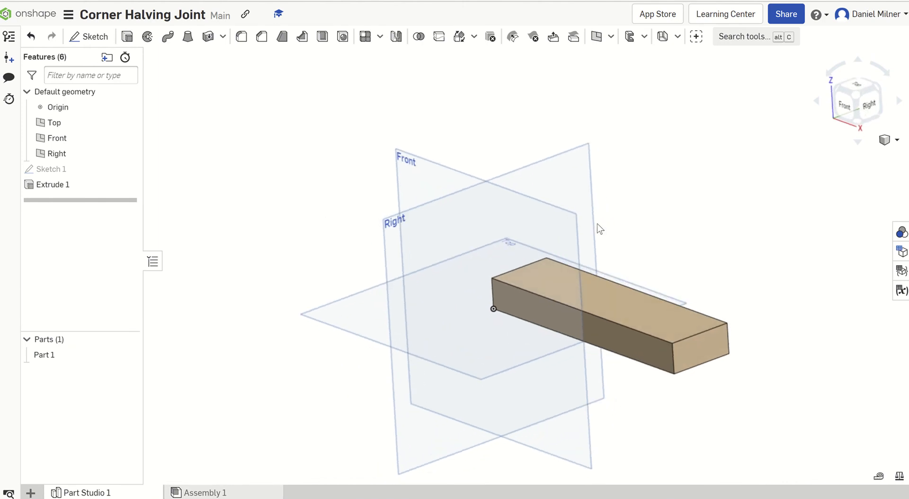
left_click(98, 37)
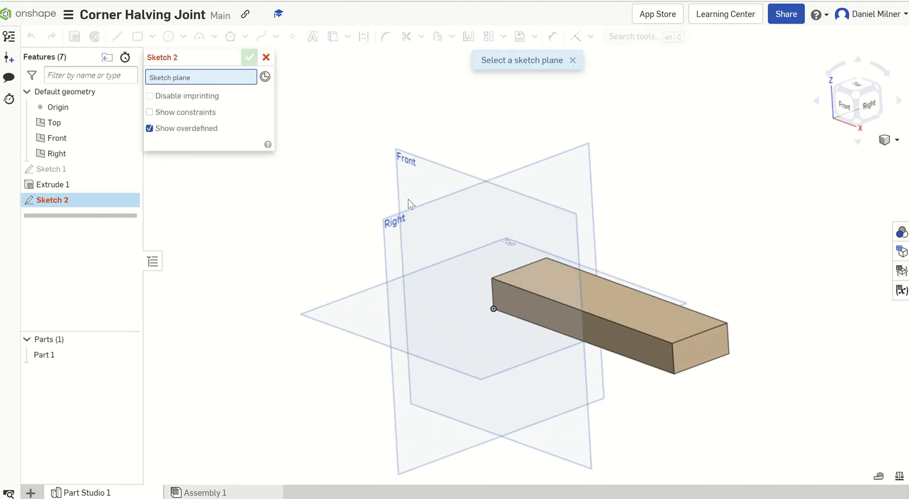
left_click(703, 347)
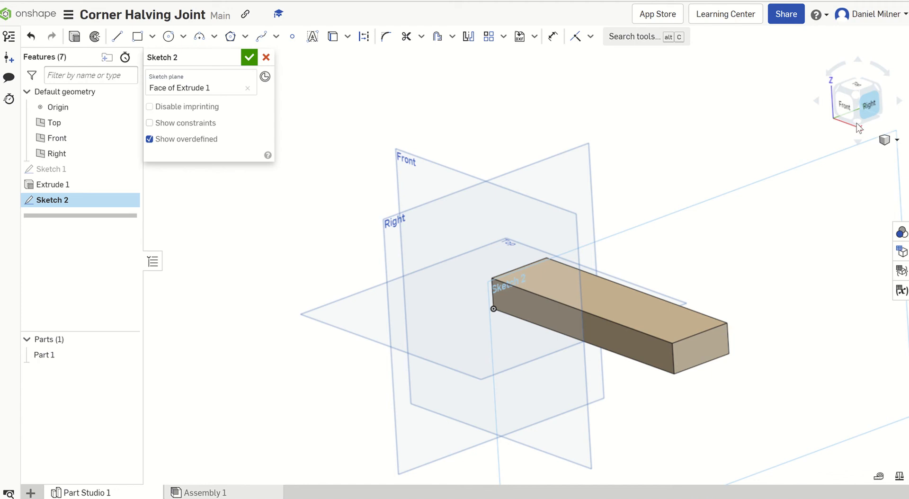
right_click(724, 224)
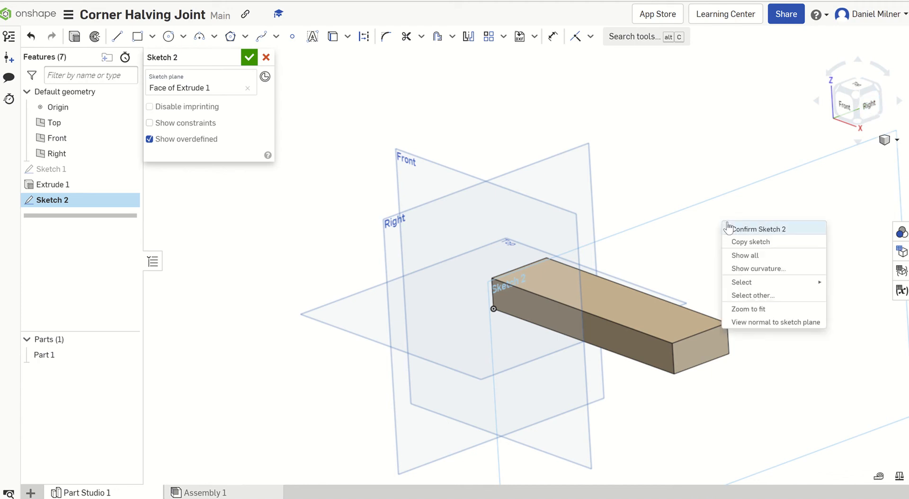
left_click(755, 324)
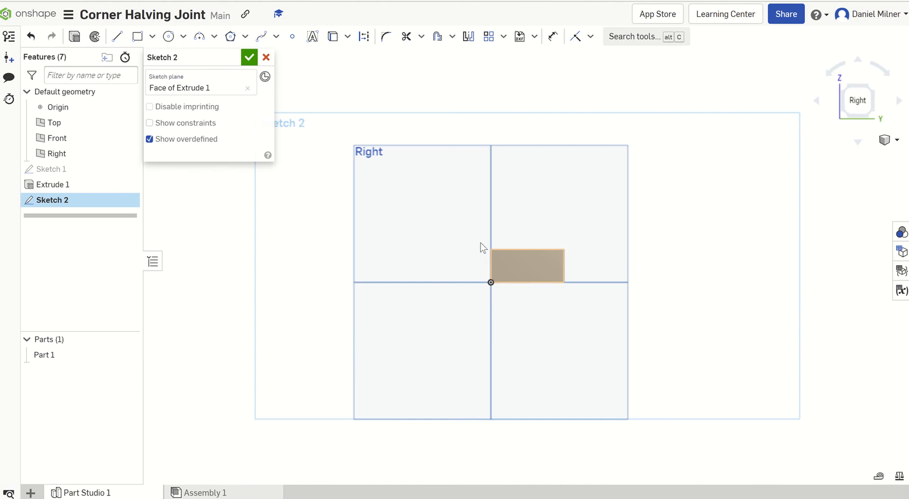
left_click(137, 37)
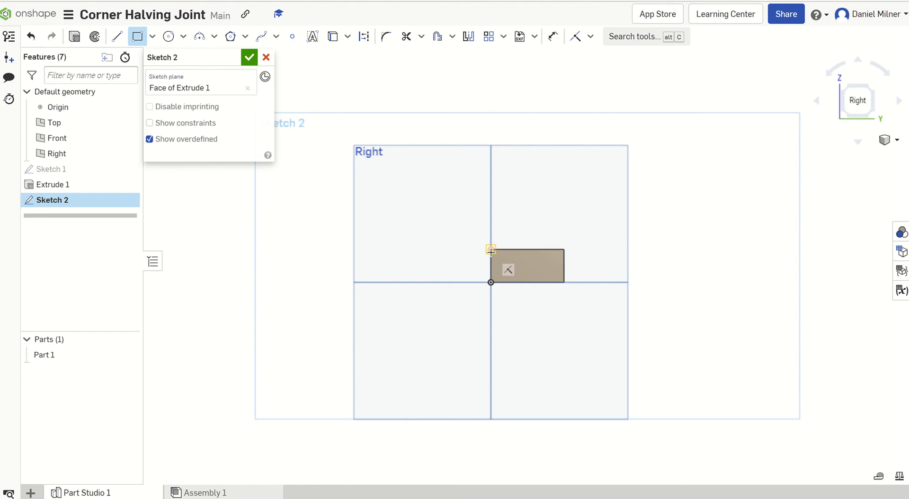
left_click(491, 249)
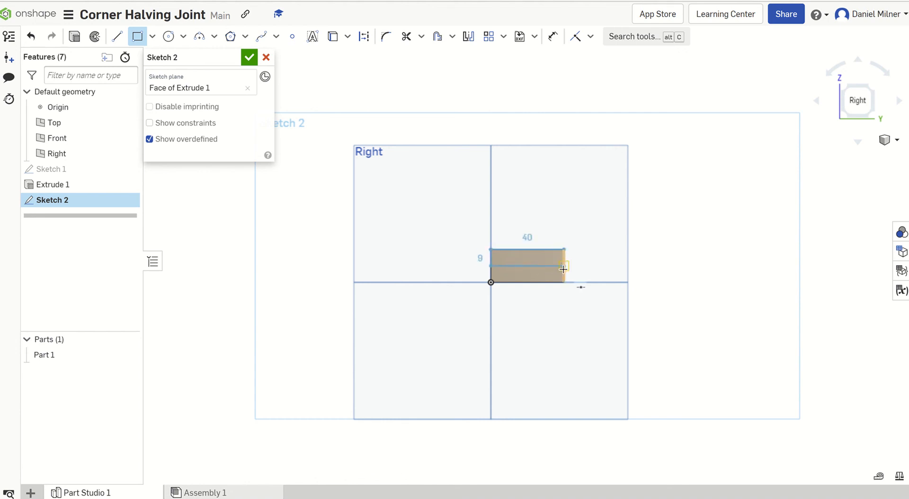
left_click(563, 269)
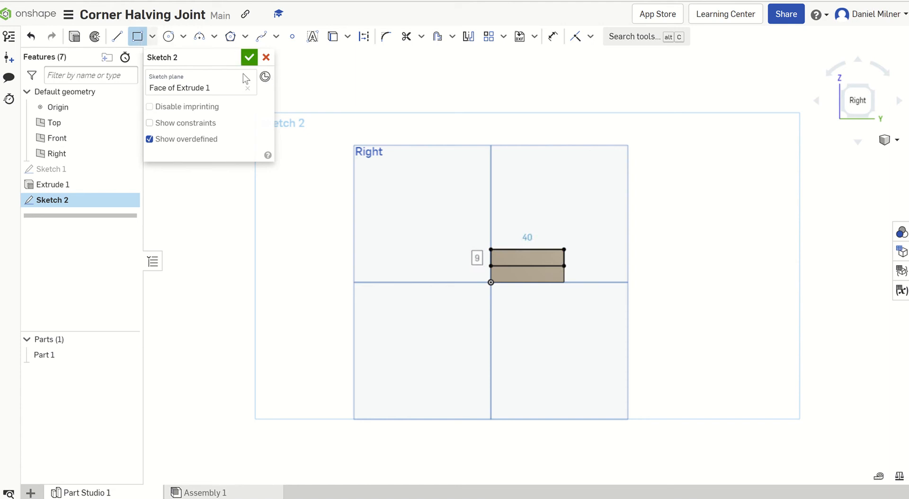
- Extrude the sketched upper-half rectangle into the bar as a blind Remove cut as deep as the bar's 40 mm width
right_click_drag(393, 129, 410, 142)
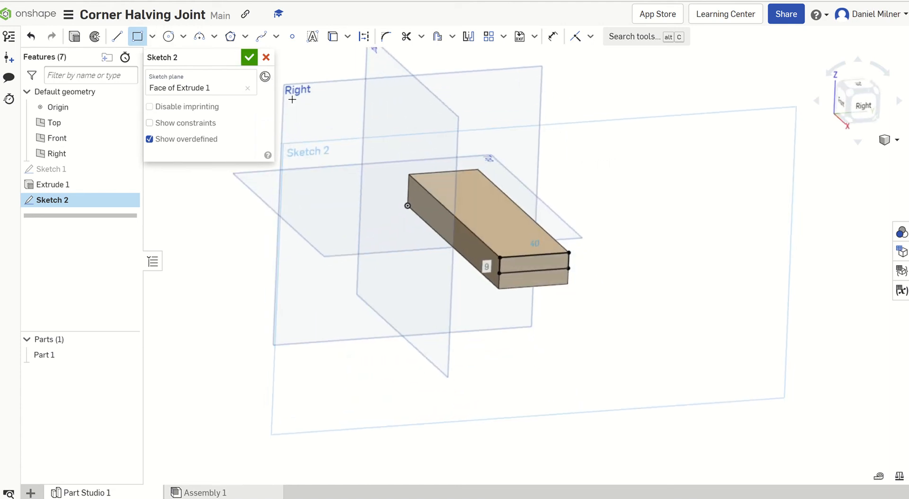
left_click(75, 41)
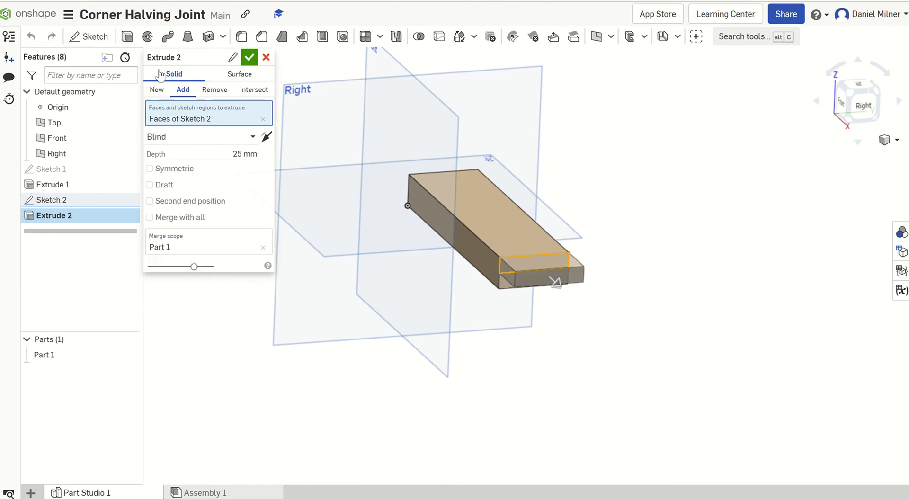
left_click(215, 91)
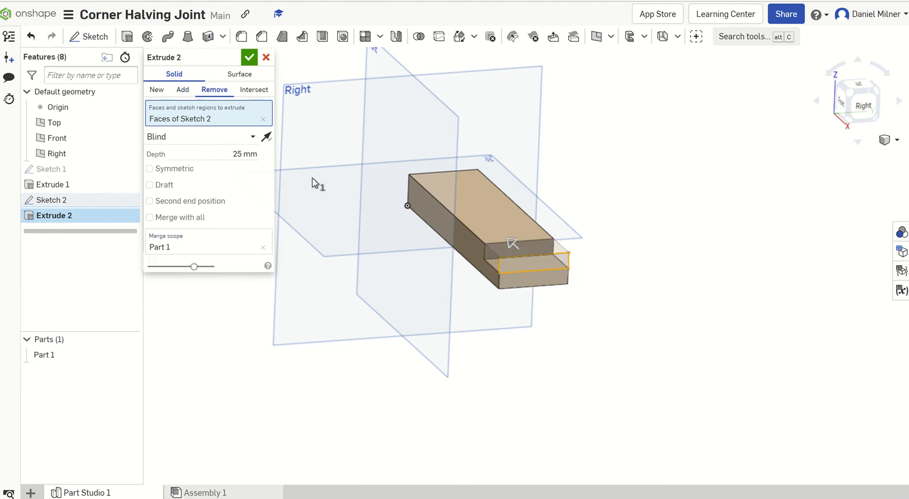
left_click(243, 154)
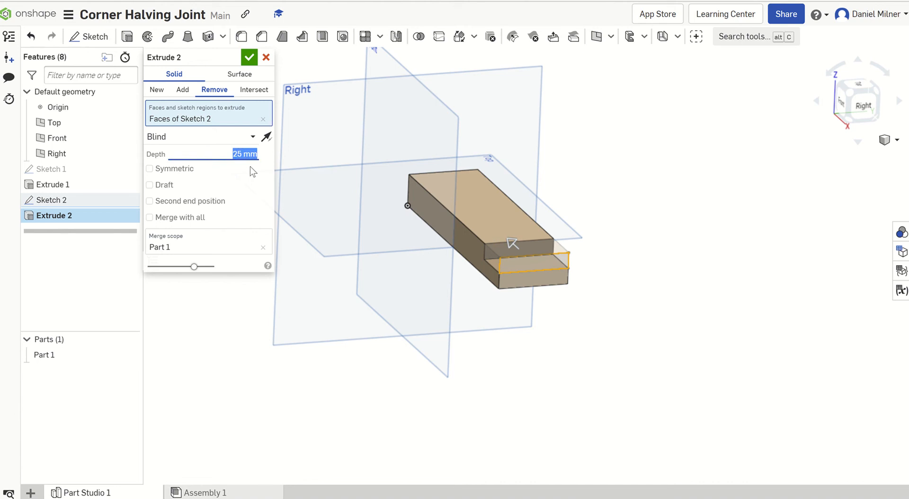
left_click(202, 296)
left_click(249, 58)
right_click_drag(601, 219, 632, 228)
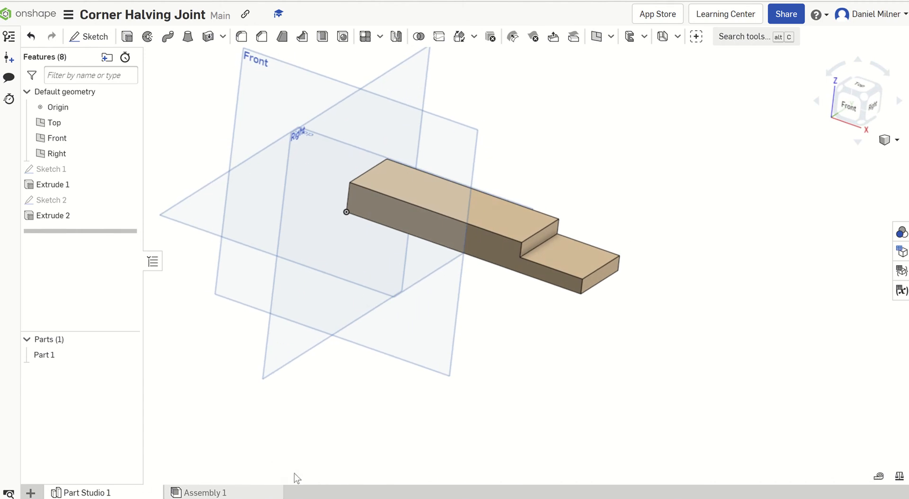
- Insert two separate instances of Part 1 into Assembly 1, placing the second behind the first
left_click(255, 493)
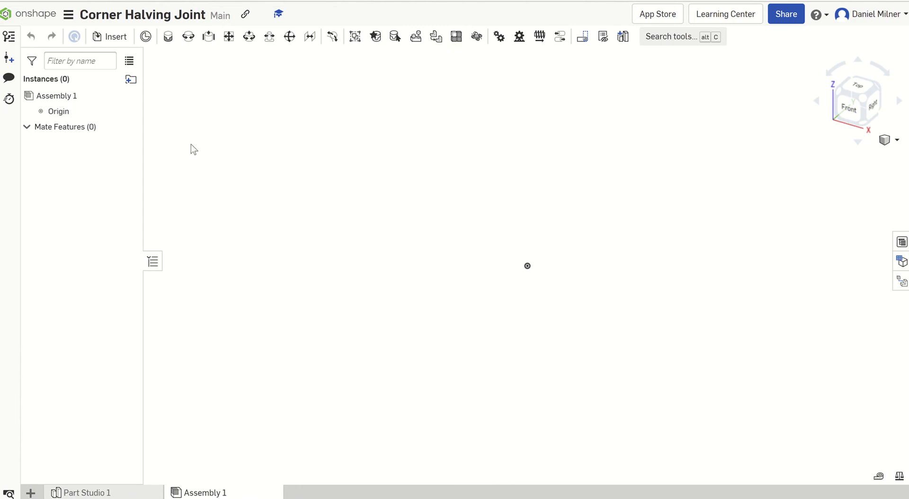
left_click(113, 40)
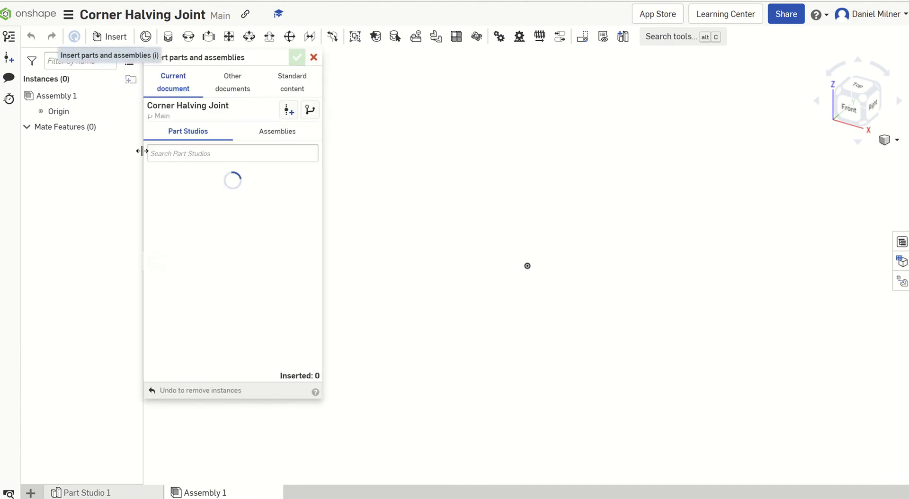
left_click(200, 232)
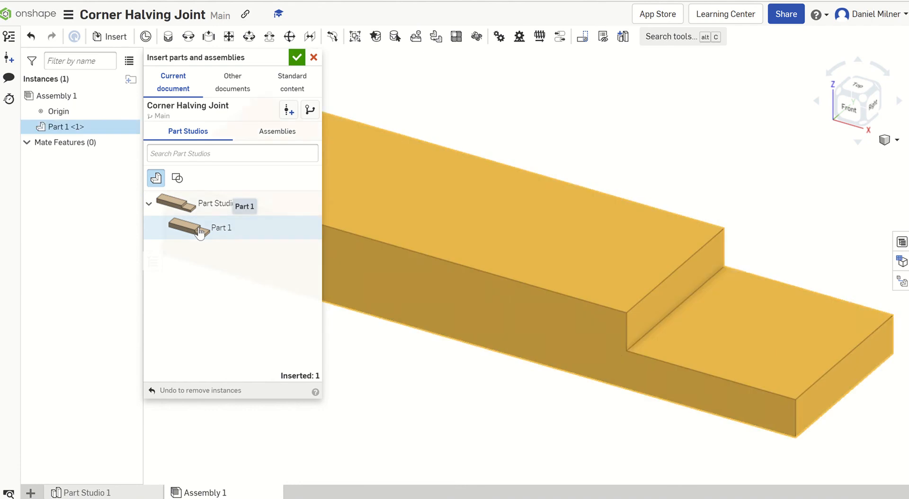
left_click(586, 240)
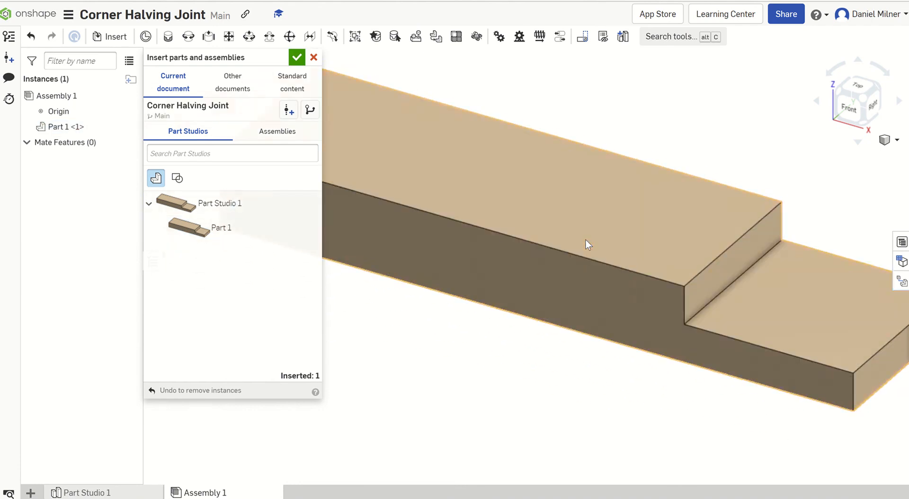
scroll(531, 249, "down", 5)
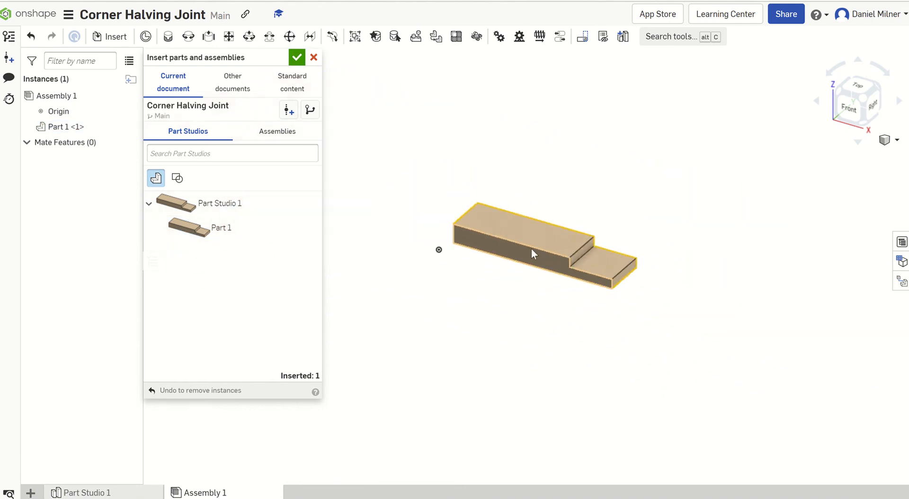
left_click(244, 229)
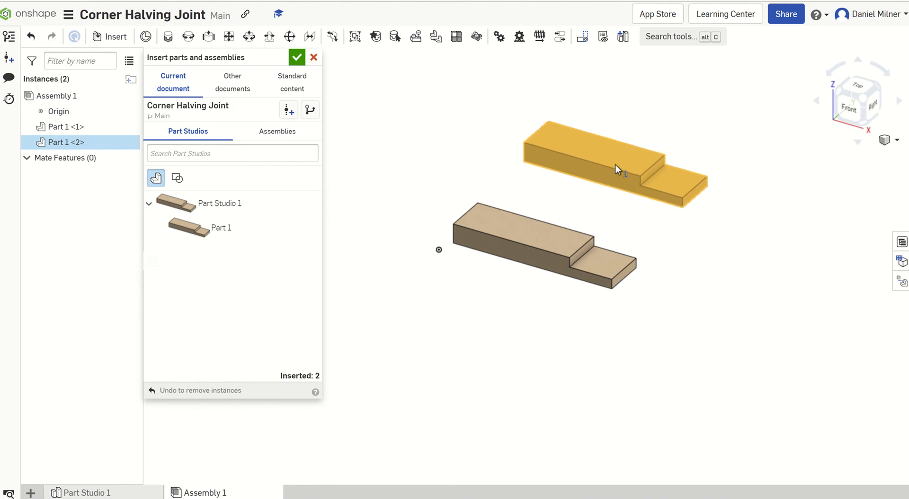
left_click(616, 164)
left_click(297, 57)
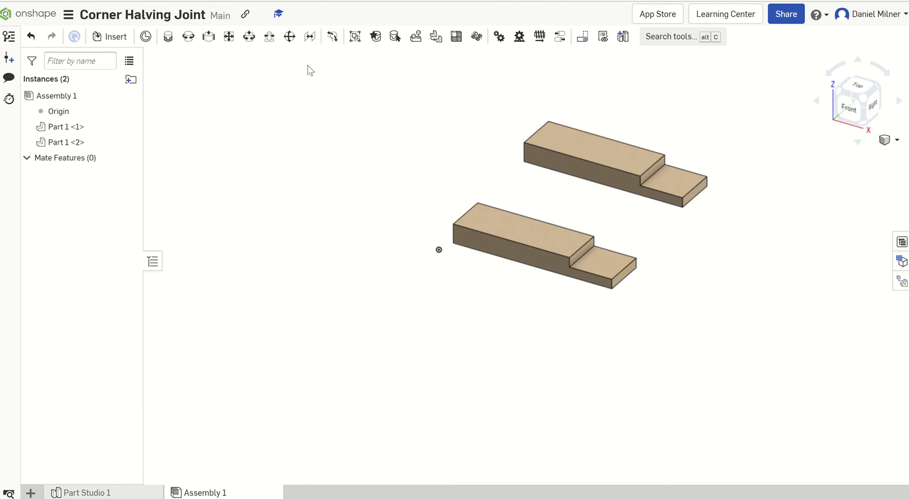
- Rotate the second bar 90 degrees about the vertical axis so its lap end points towards the back
left_click(614, 162)
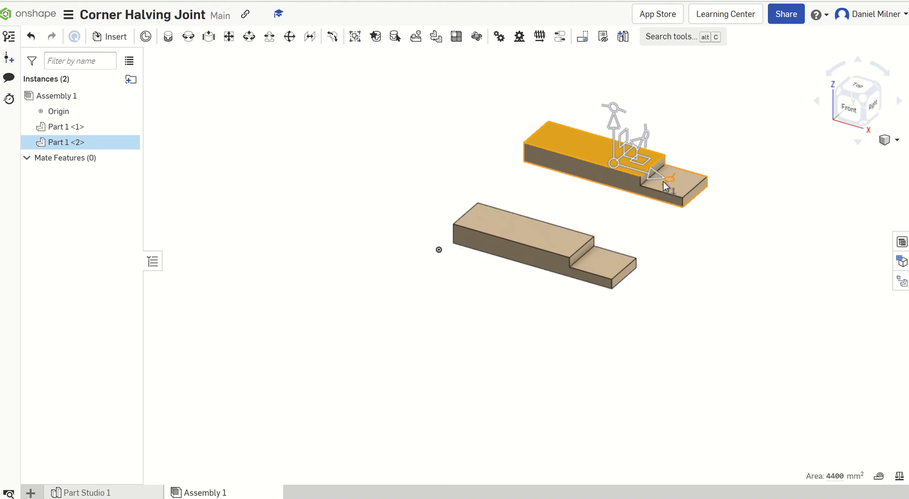
left_click_drag(669, 177, 684, 114)
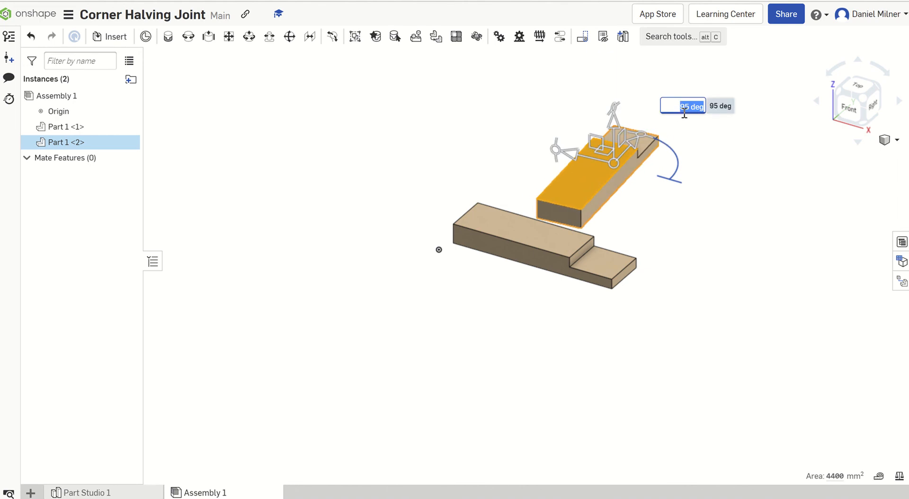
type("90")
key("Return")
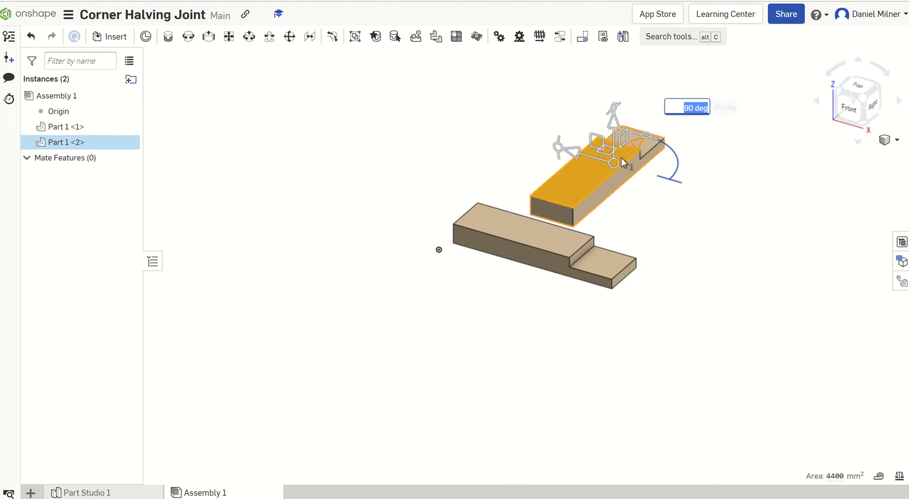
- Flip the second bar 180 degrees about its long axis and move it farther away from the first bar
left_click_drag(560, 146, 670, 172)
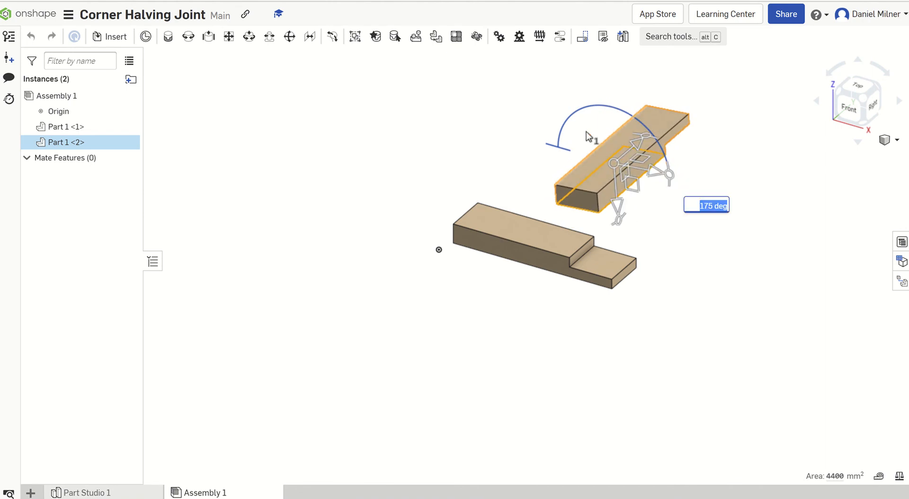
type("1")
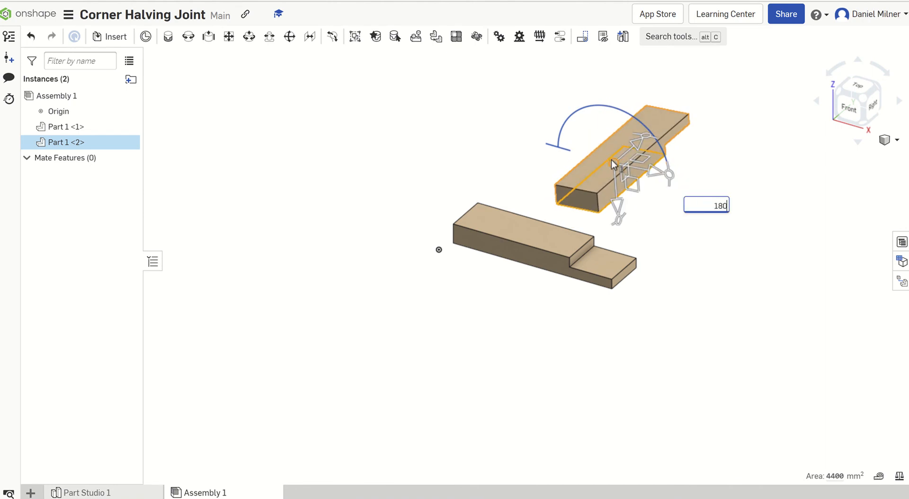
type("80")
key("Return")
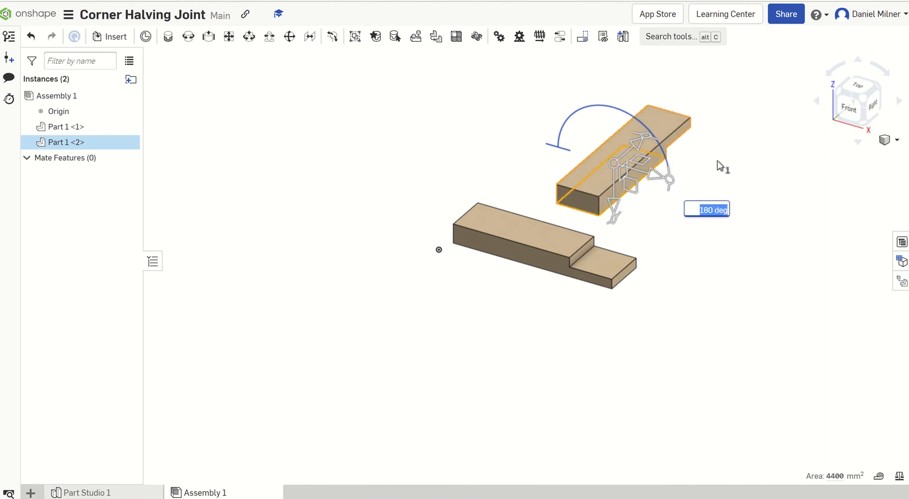
left_click(717, 160)
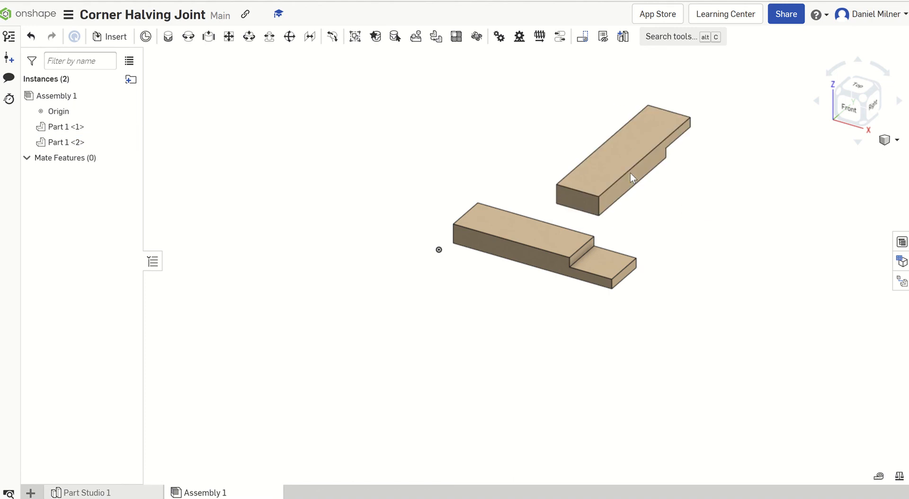
left_click_drag(630, 176, 682, 179)
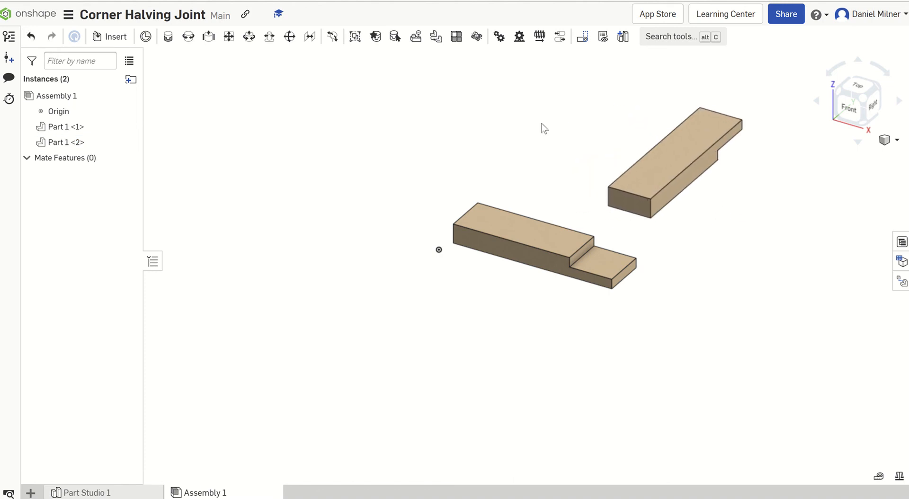
- Add a planar mate between the first bar's front long side face and the second bar's lap shoulder face
left_click(228, 37)
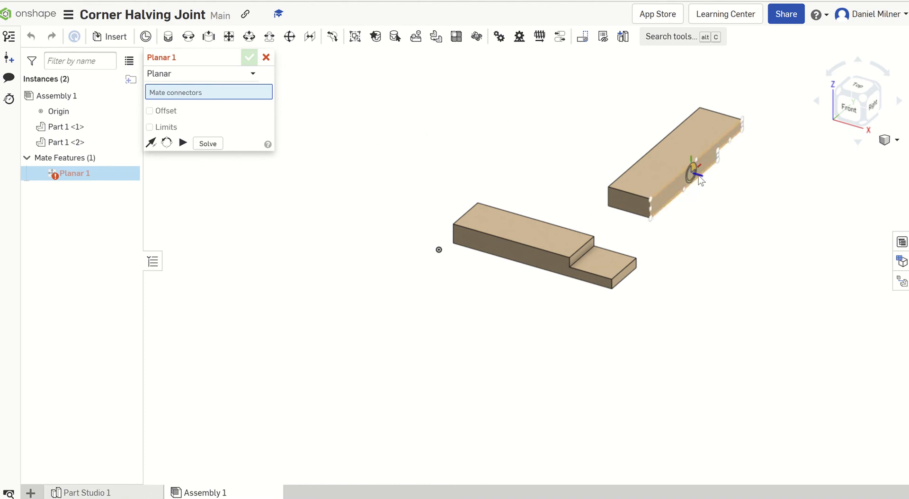
mouse_move(697, 182)
right_mouse_down()
mouse_move(677, 178)
mouse_move(681, 185)
mouse_move(691, 169)
mouse_move(626, 158)
mouse_move(693, 162)
mouse_move(684, 187)
right_mouse_up()
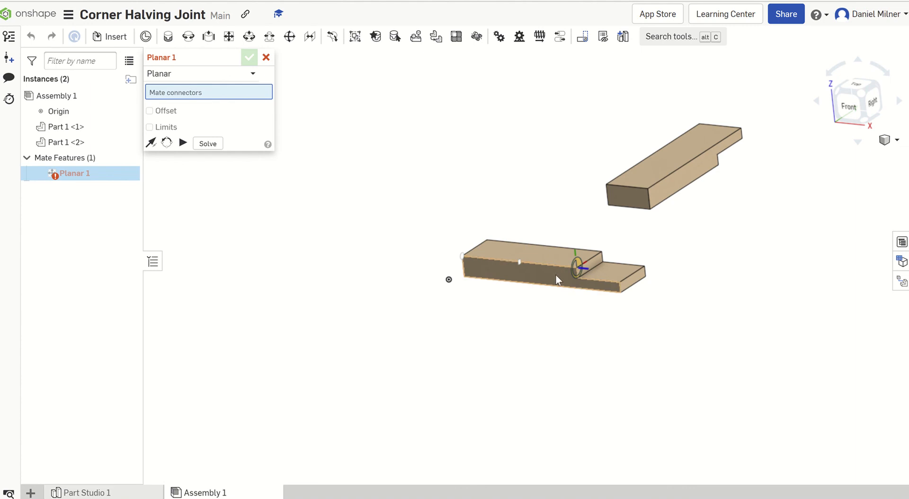
scroll(549, 276, "up", 3)
scroll(526, 274, "up", 2)
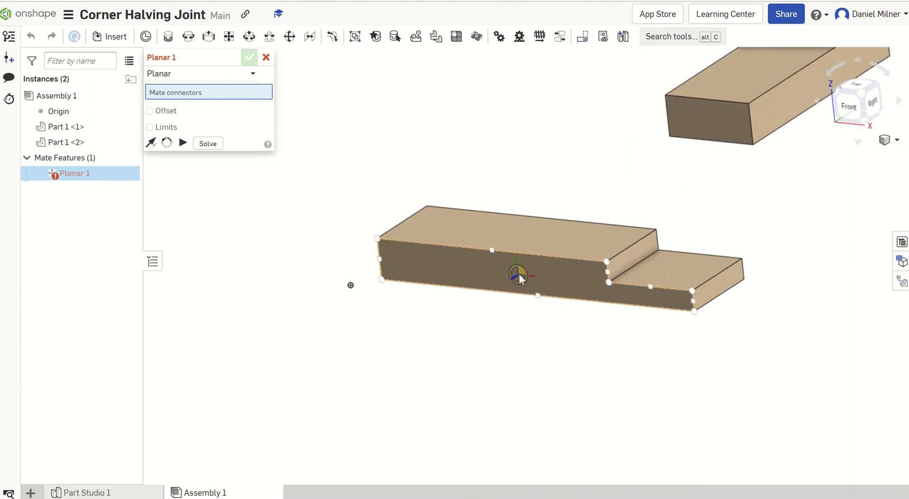
left_click(519, 274)
scroll(682, 179, "down", 5)
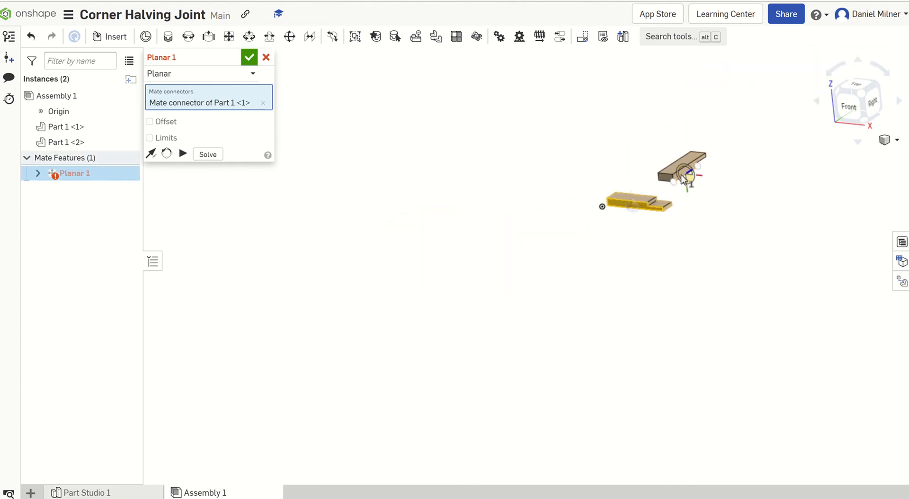
right_click_drag(682, 177, 595, 190)
right_click_drag(719, 187, 700, 180)
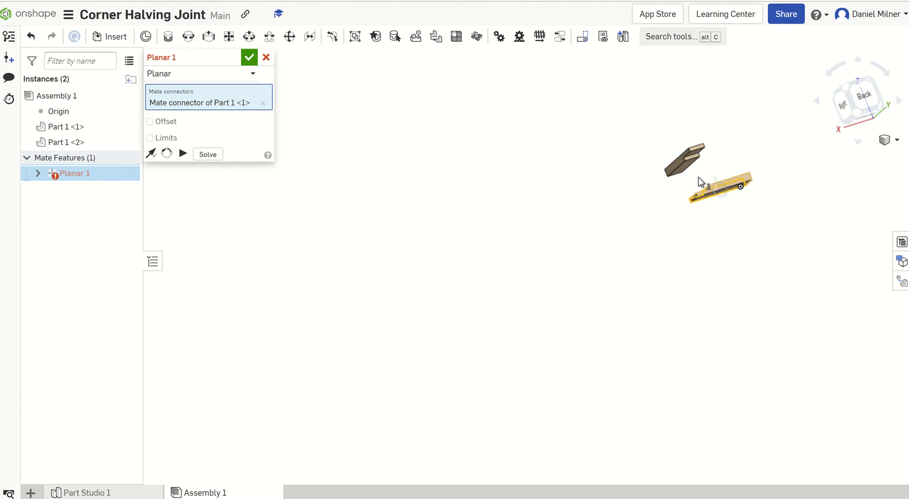
scroll(696, 180, "up", 8)
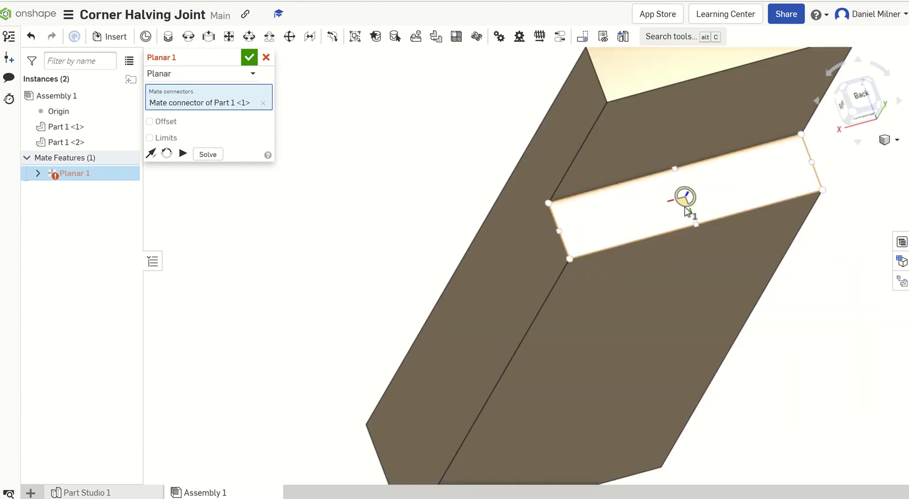
left_click(687, 200)
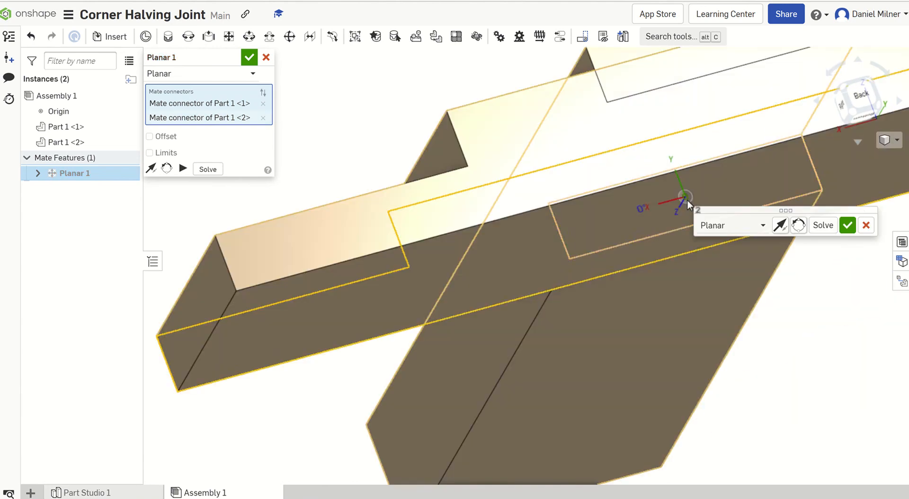
left_click(847, 227)
- Pull the second bar clear and add a planar mate between its long side face and the first bar's lap end face
scroll(730, 229, "down", 10)
right_click_drag(745, 239, 745, 285)
left_click_drag(746, 285, 765, 311)
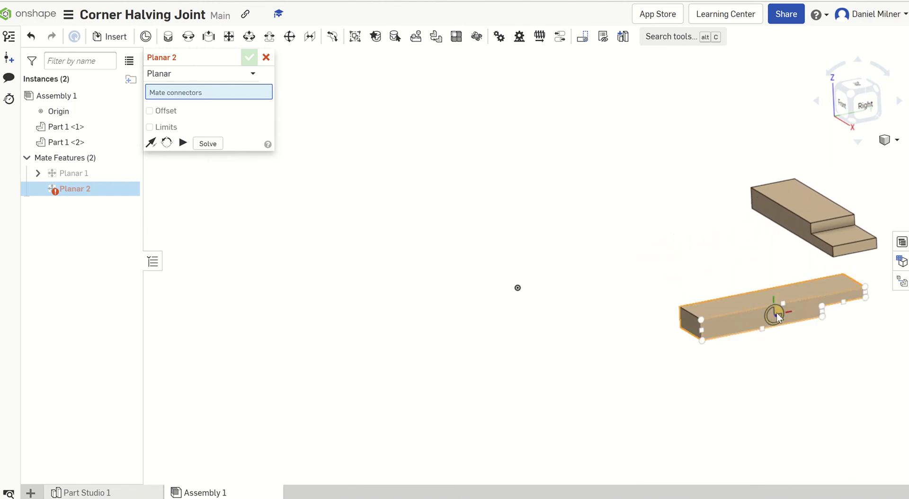
scroll(775, 317, "up", 5)
scroll(779, 313, "down", 5)
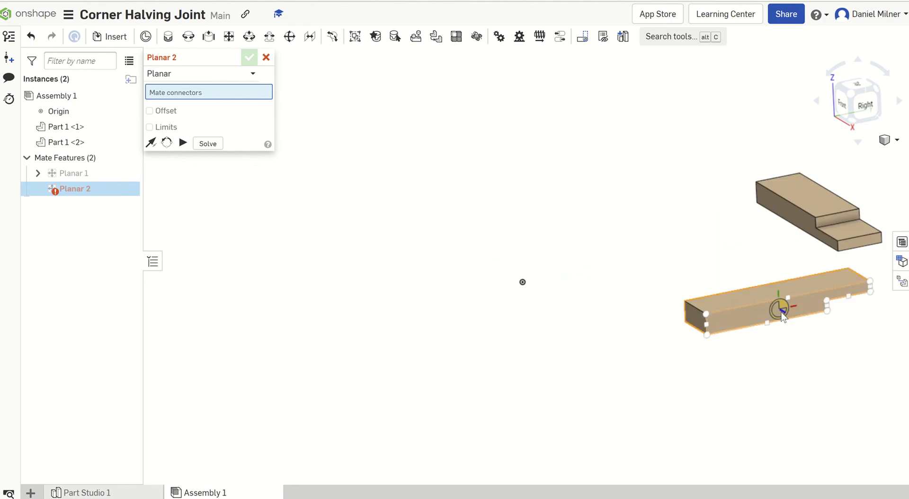
left_click(782, 312)
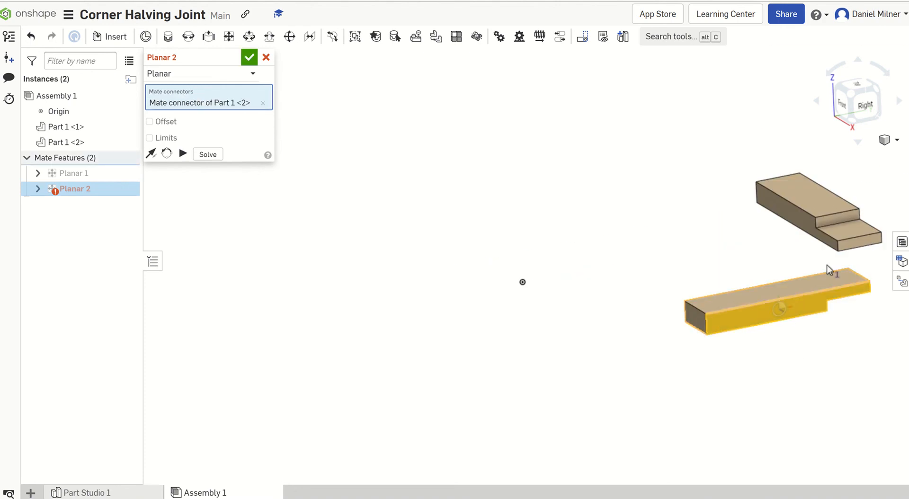
scroll(860, 245, "up", 4)
scroll(867, 245, "down", 2)
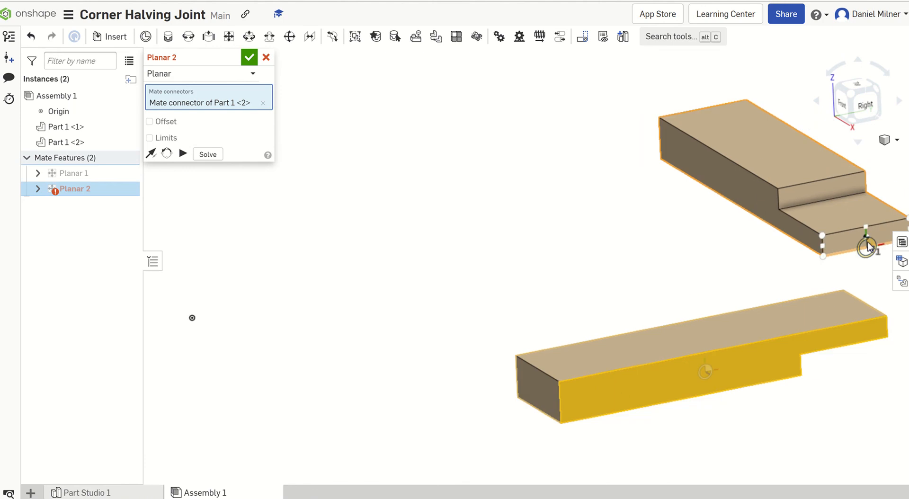
left_click(869, 240)
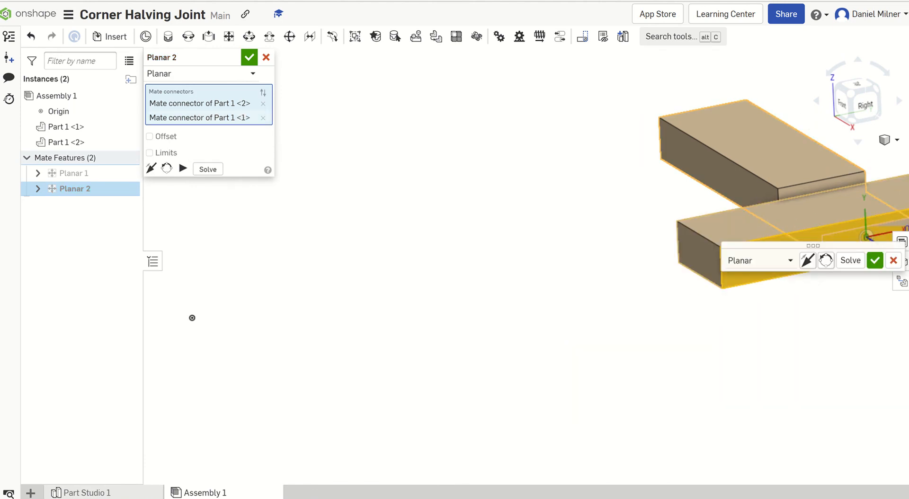
left_click(876, 261)
- Pull the two bars apart vertically and add a planar mate between their half-thickness lap cheek faces
scroll(786, 261, "down", 3)
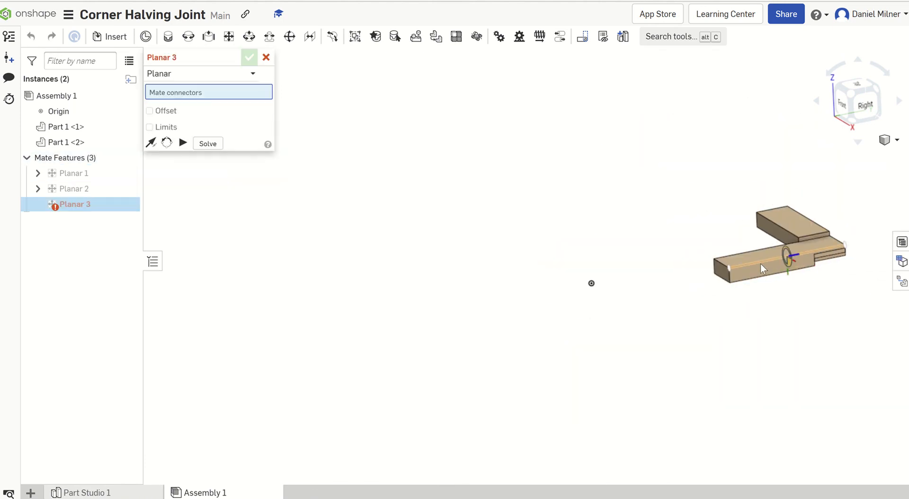
left_click_drag(755, 266, 754, 210)
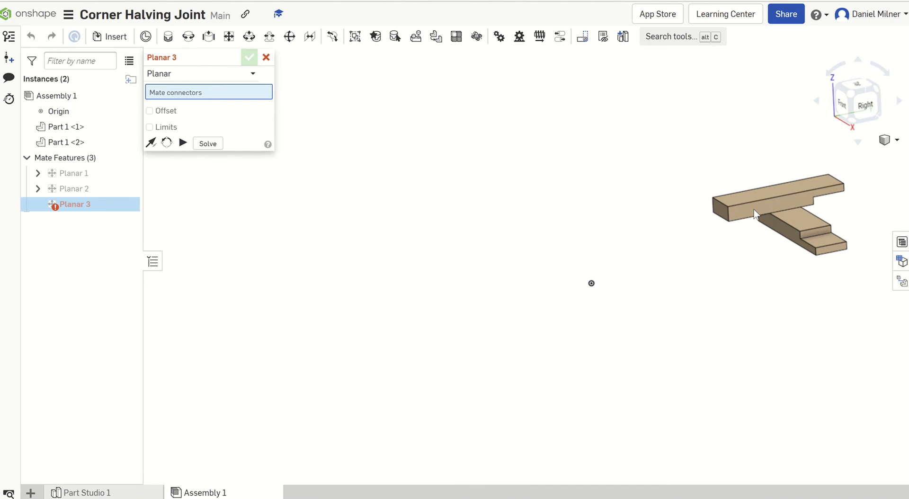
right_click_drag(801, 218, 794, 249)
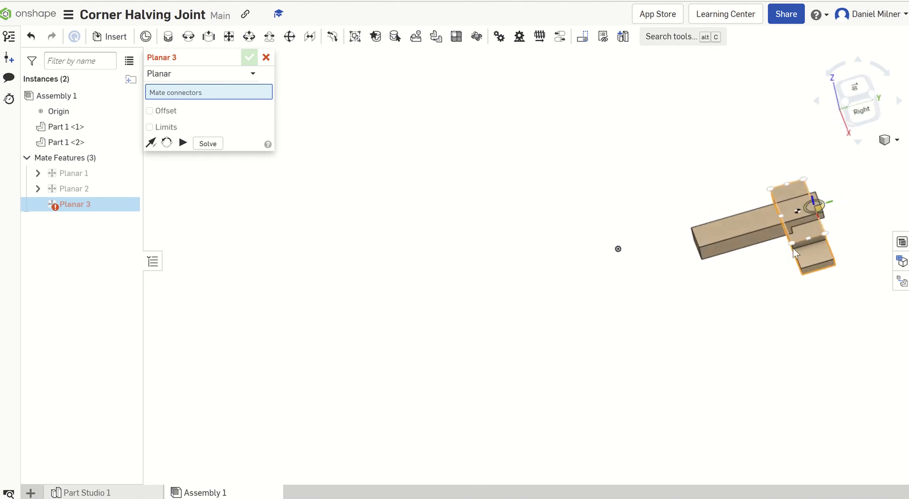
scroll(796, 250, "up", 5)
scroll(856, 270, "down", 3)
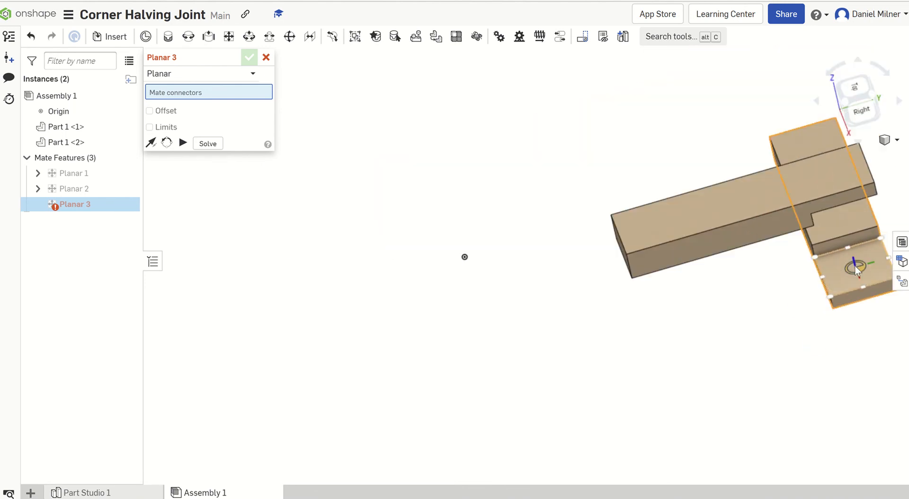
left_click(856, 269)
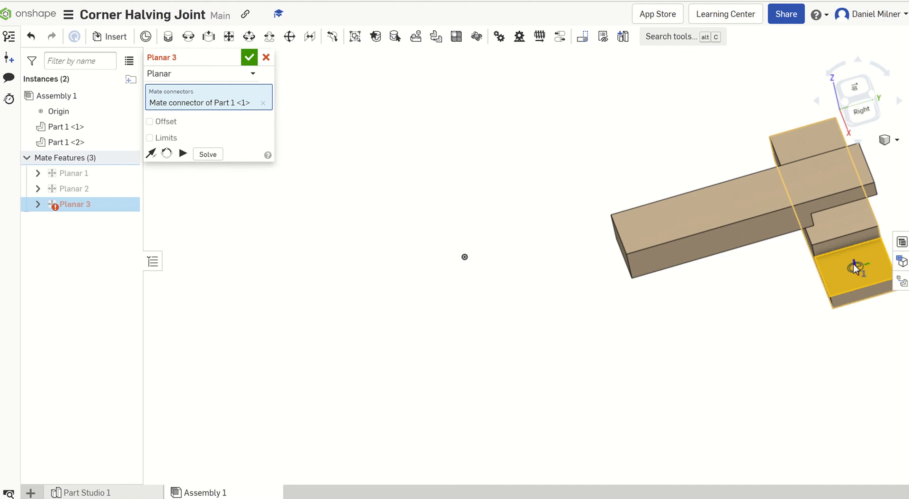
right_click_drag(854, 263, 829, 221)
scroll(843, 171, "up", 3)
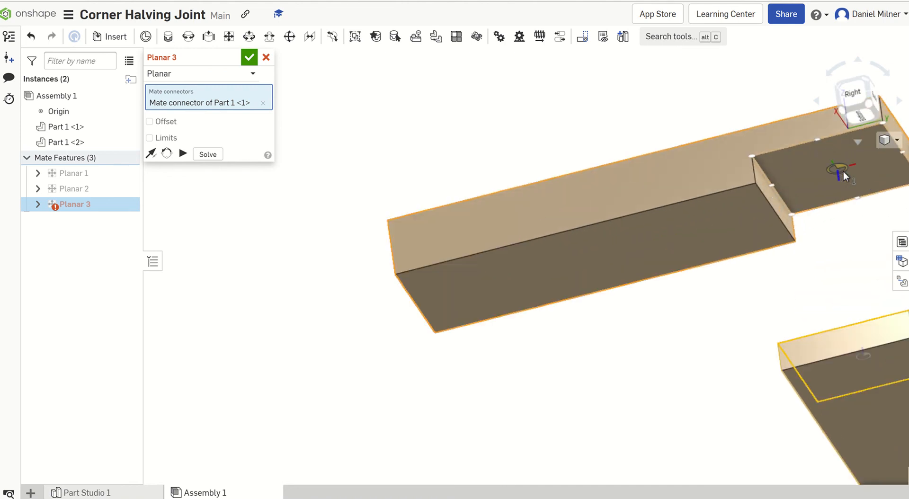
left_click(842, 172)
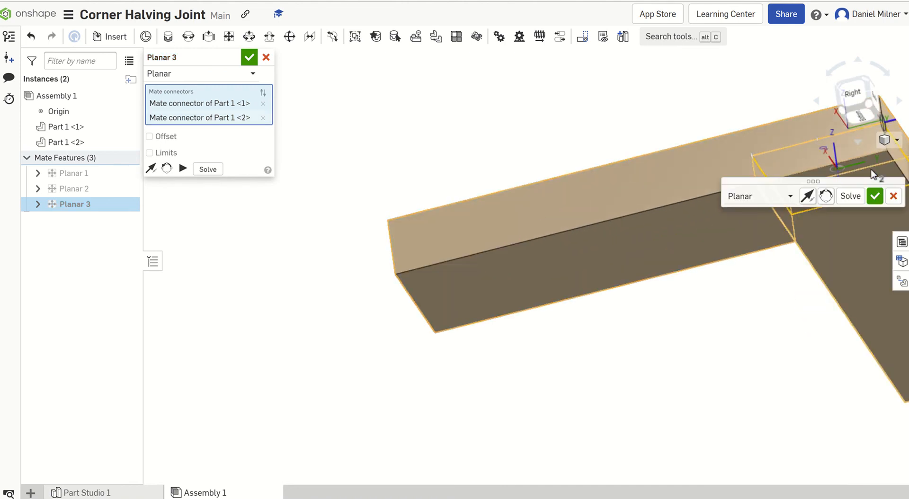
left_click(875, 199)
- Create a drawing from a custom template with the border and titleblock not included
scroll(823, 212, "down", 5)
right_click_drag(829, 220, 812, 242)
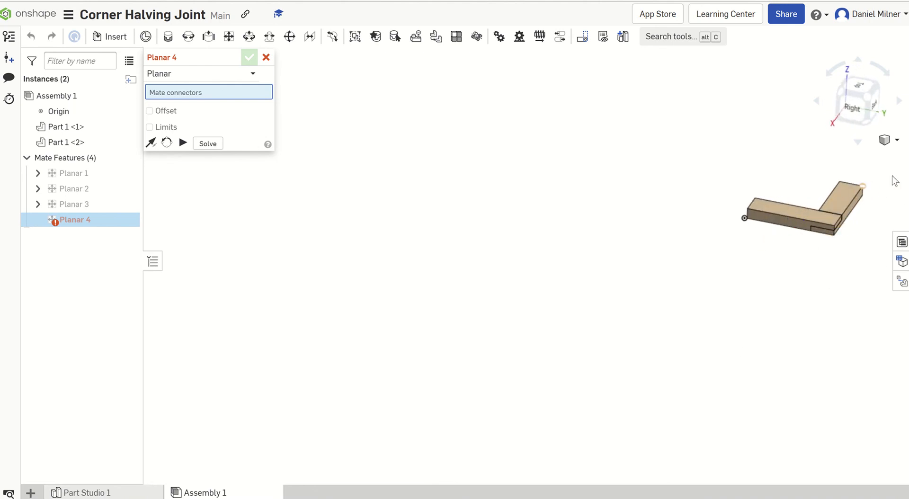
key("f")
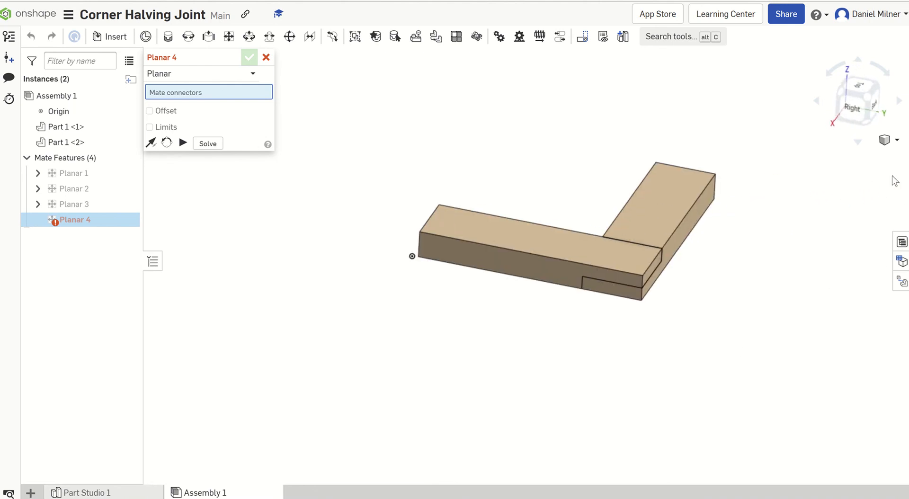
scroll(723, 234, "up", 2)
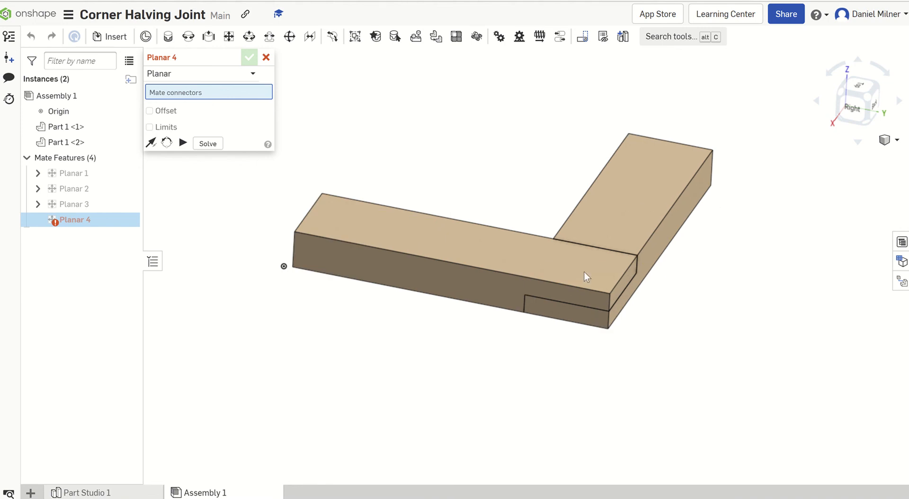
left_click(30, 493)
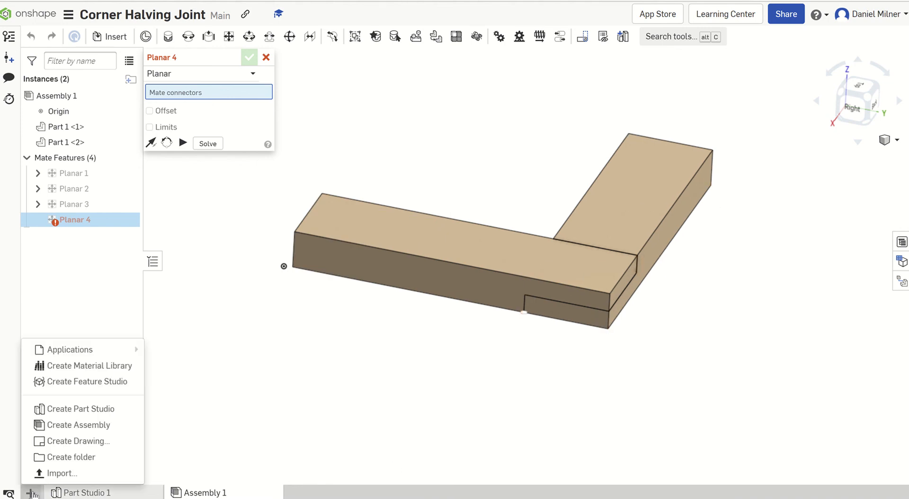
left_click(54, 441)
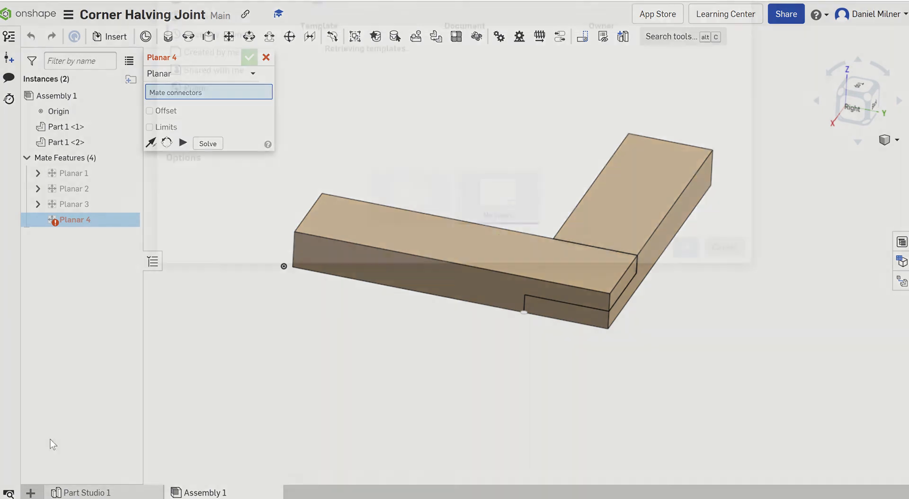
left_click(320, 55)
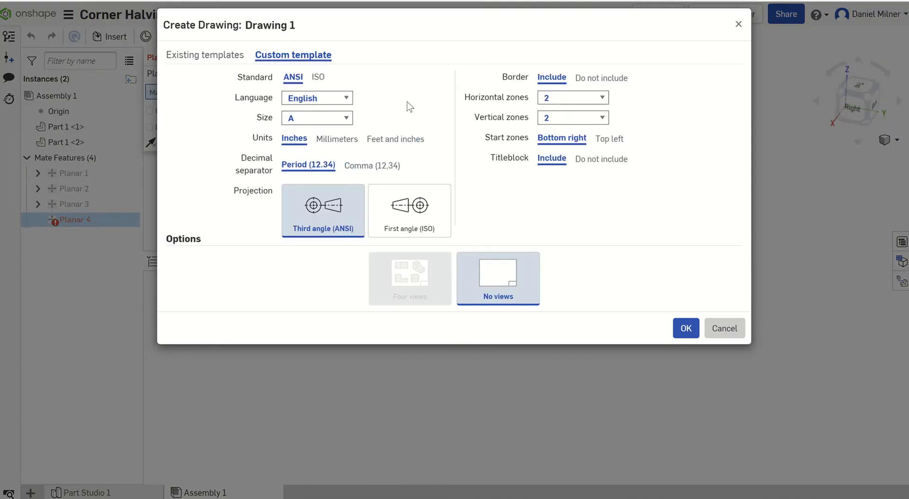
left_click(589, 80)
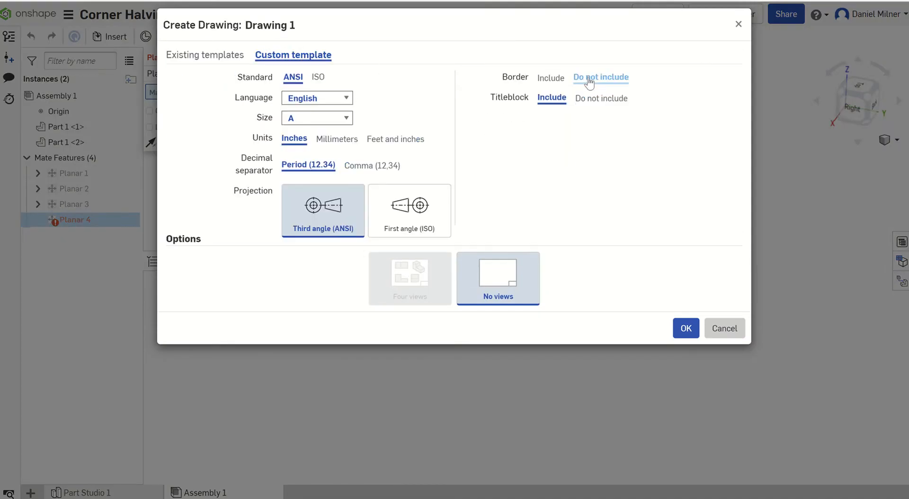
left_click(595, 103)
left_click(686, 328)
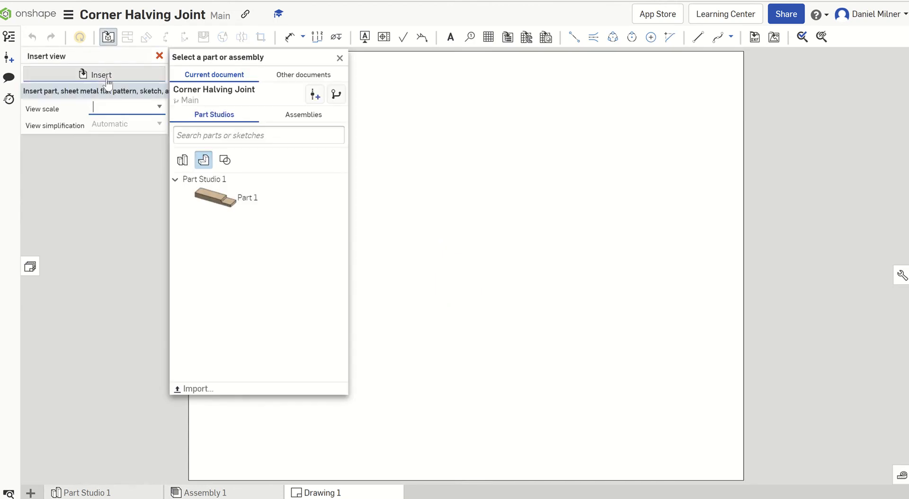
- Insert a front view of Part 1 on the upper sheet, with a projected plan view above and a side view to its right
left_click(208, 195)
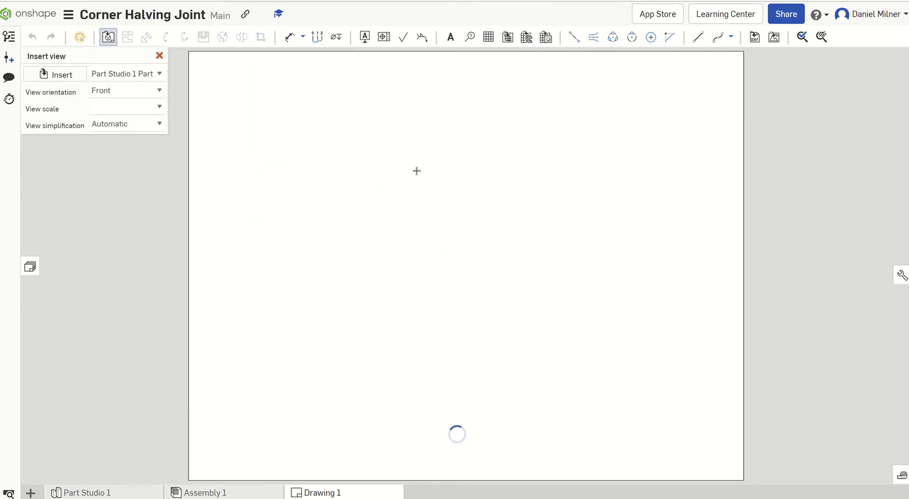
left_click(352, 175)
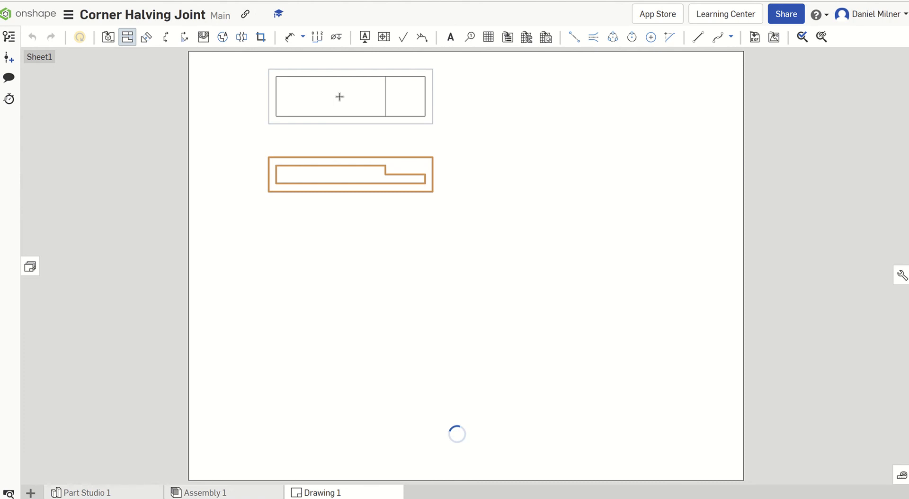
left_click(340, 104)
left_click(348, 176)
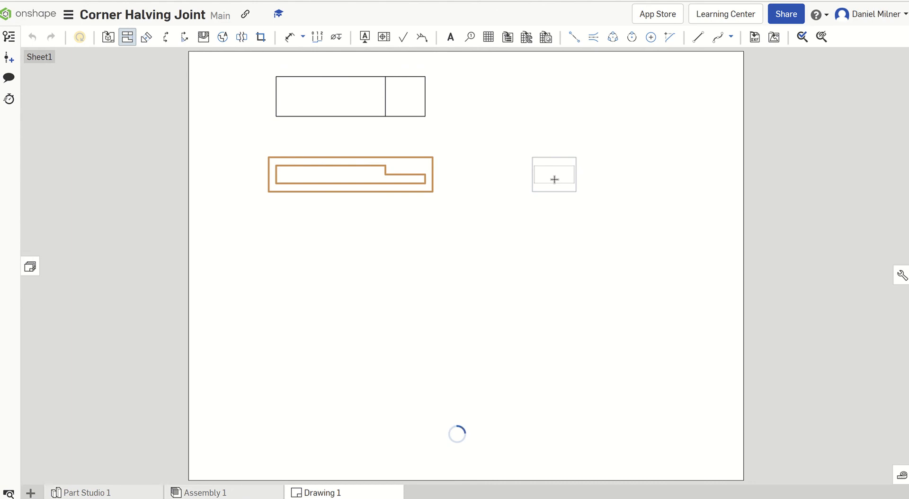
left_click(555, 179)
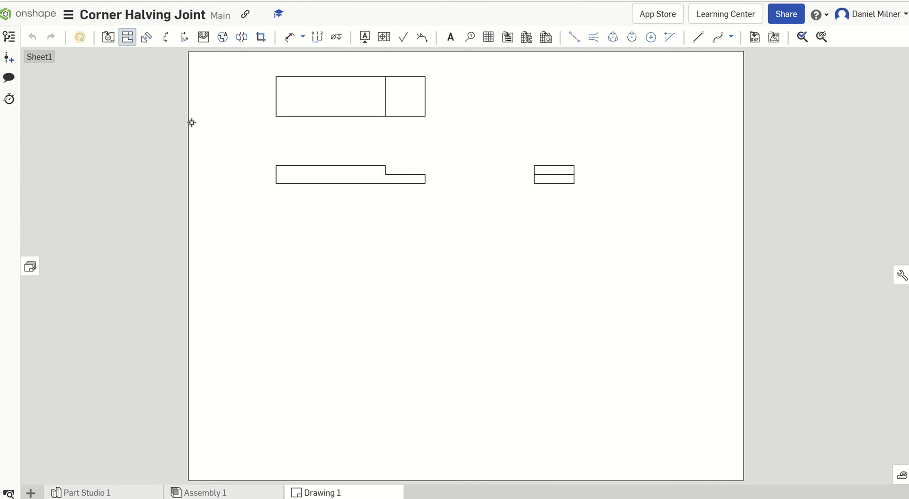
- Insert an isometric view of Assembly 1 in the lower right area of the sheet
left_click(108, 37)
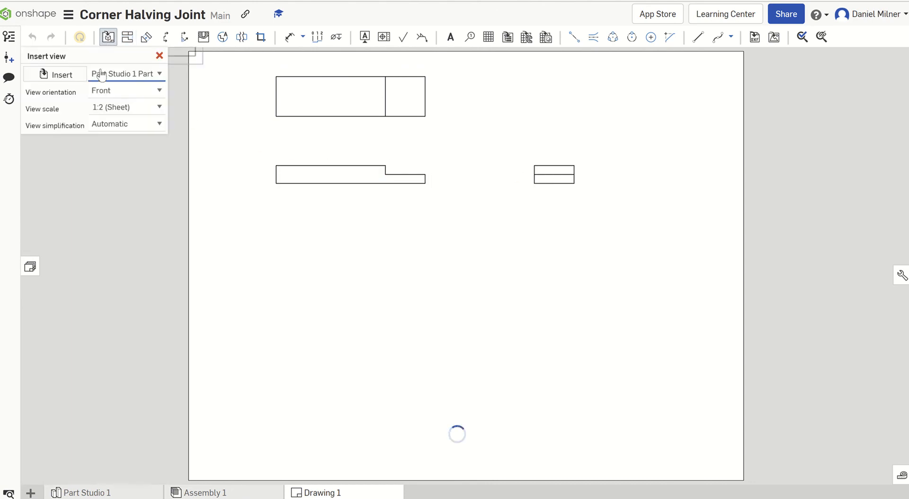
left_click(41, 73)
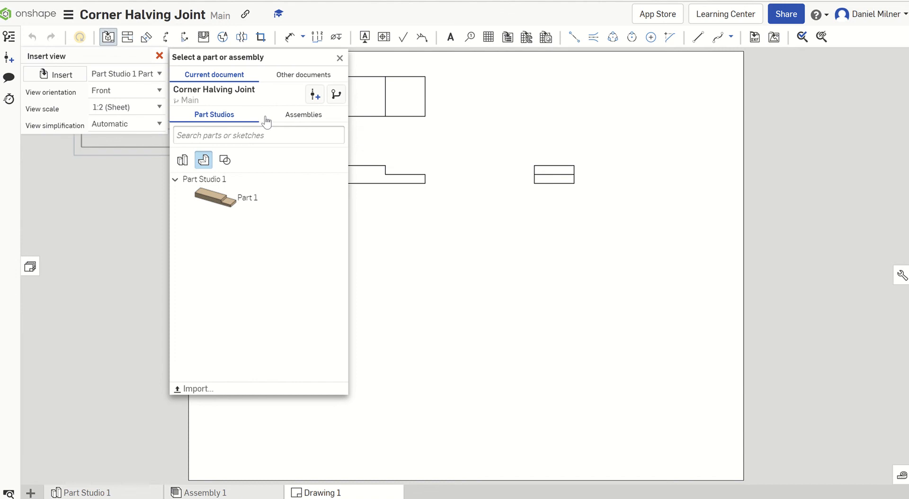
left_click(295, 115)
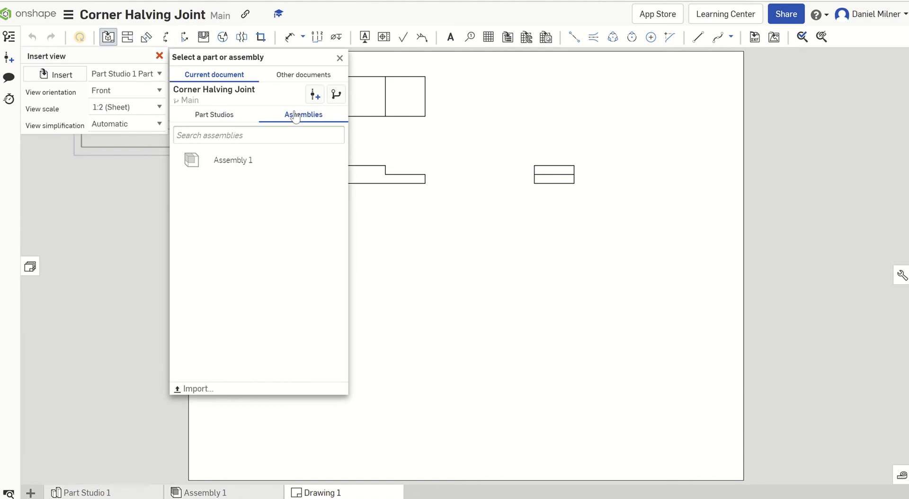
left_click(239, 164)
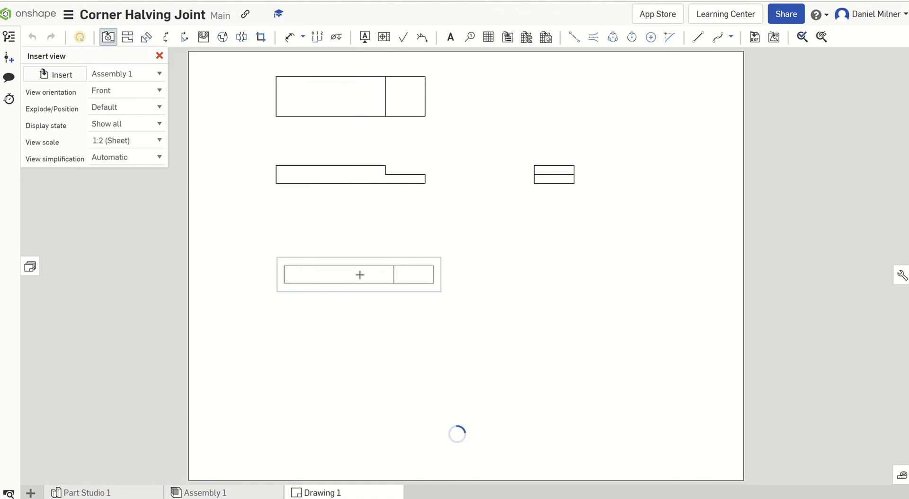
left_click(158, 95)
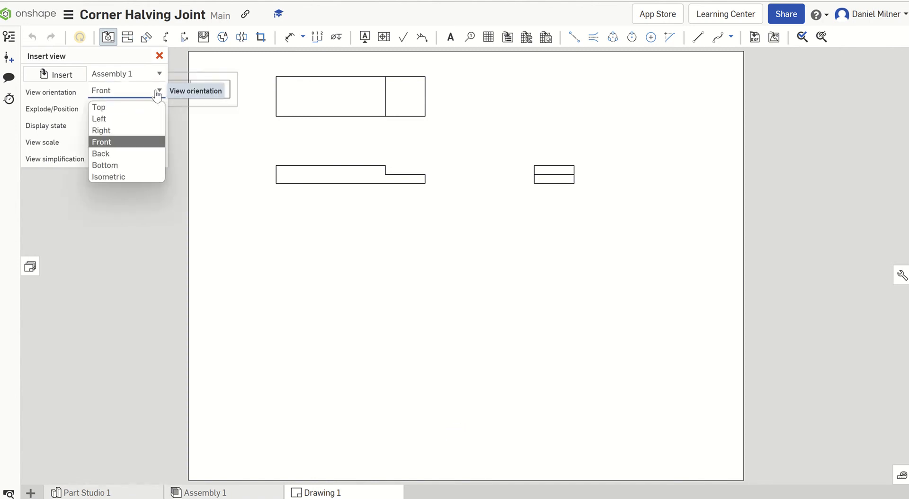
left_click(143, 173)
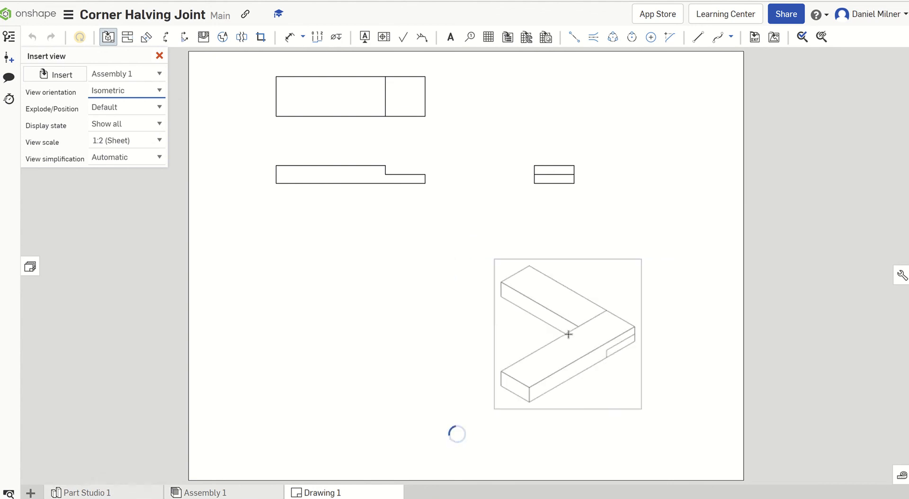
left_click(582, 332)
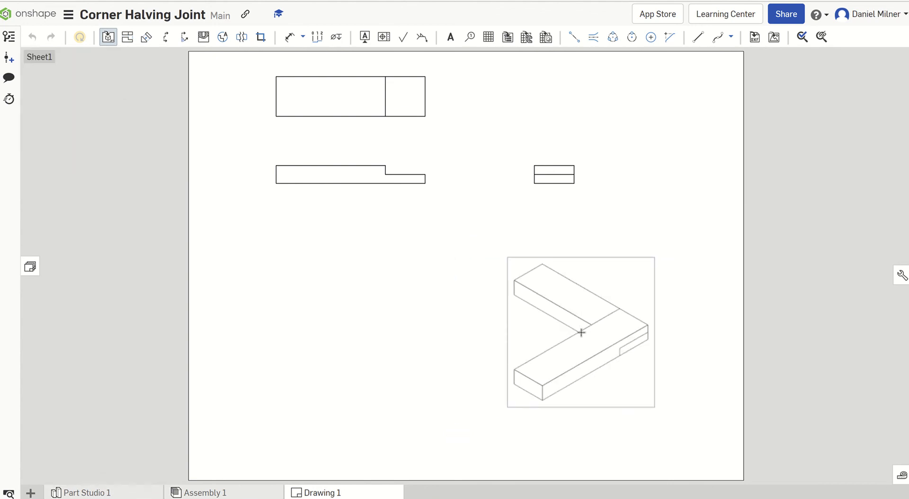
- Insert an isometric view of Part 1 in the lower left area of the sheet, beside the assembly view
left_click(108, 36)
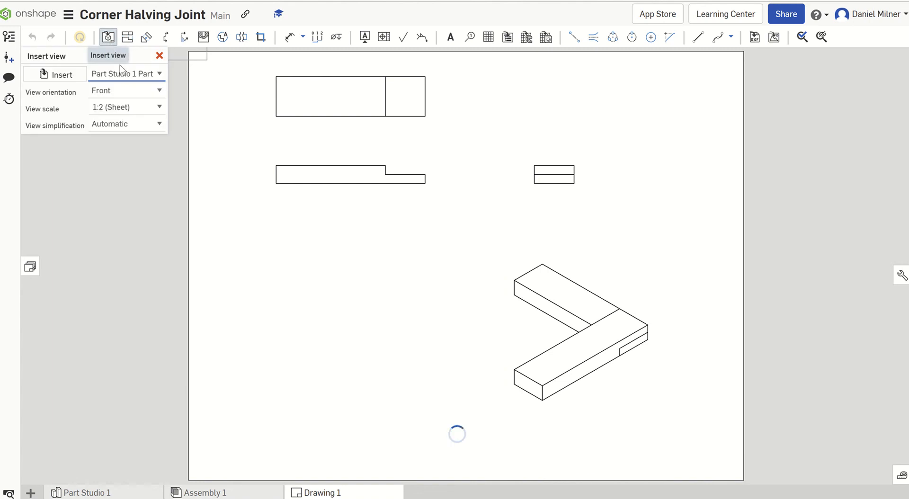
left_click(56, 74)
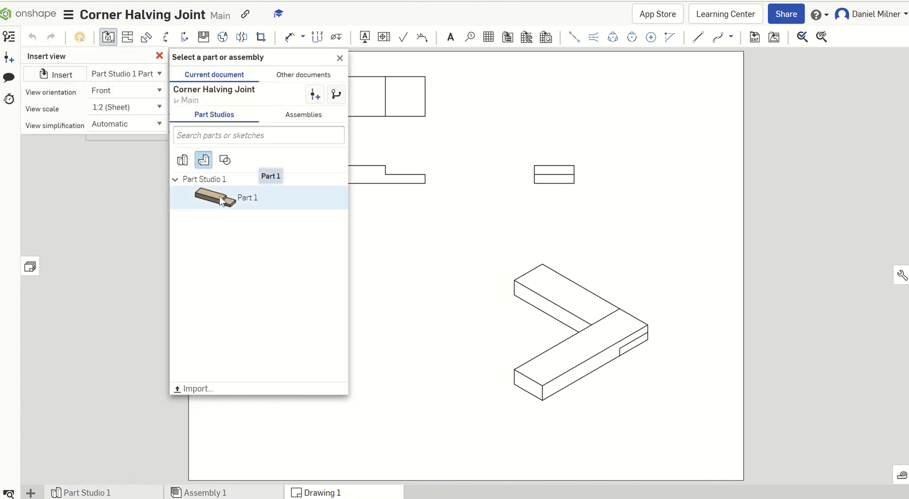
left_click(228, 197)
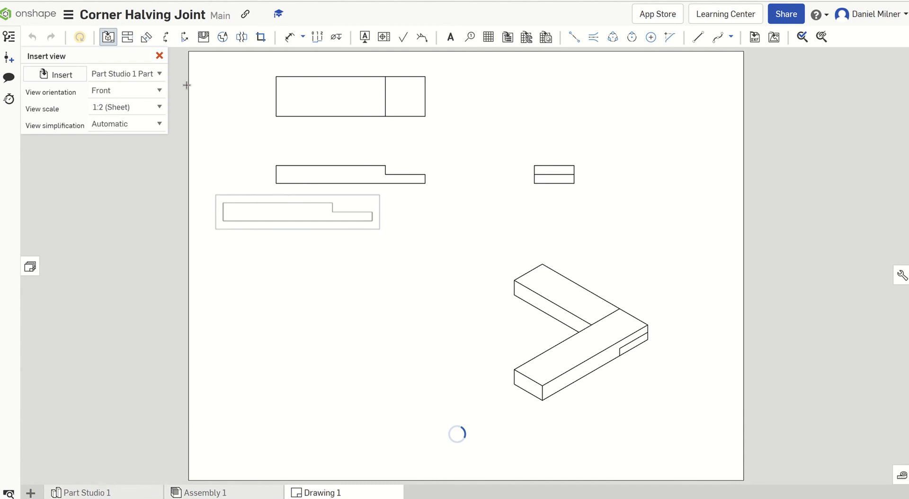
left_click(145, 90)
left_click(139, 176)
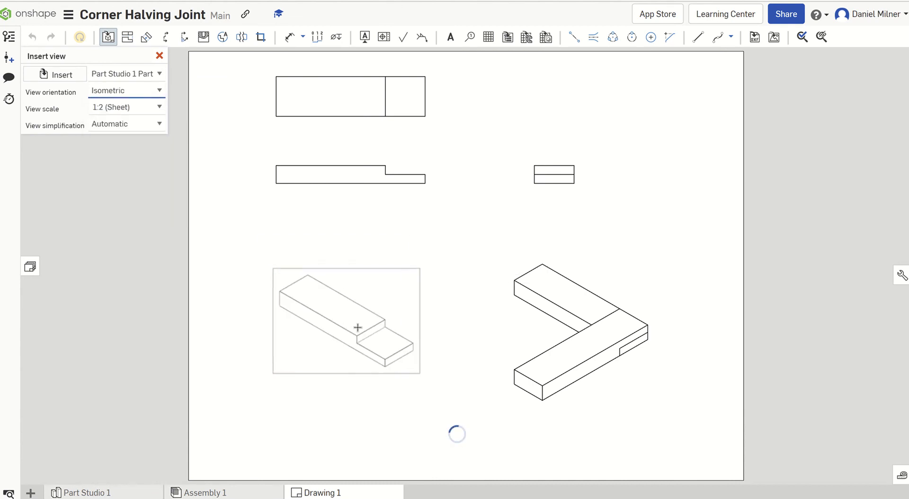
left_click(357, 326)
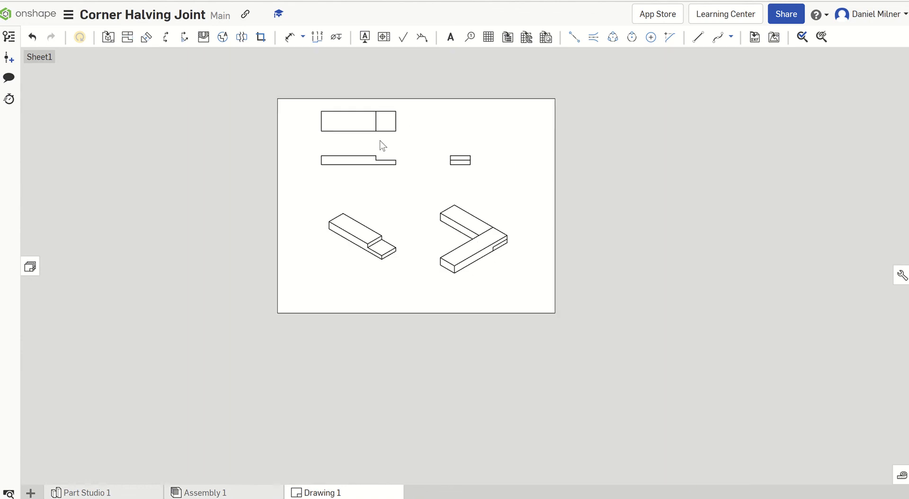
- Move both isometric views lower on the sheet and reposition the plan view below the front view
scroll(384, 192, "down", 2)
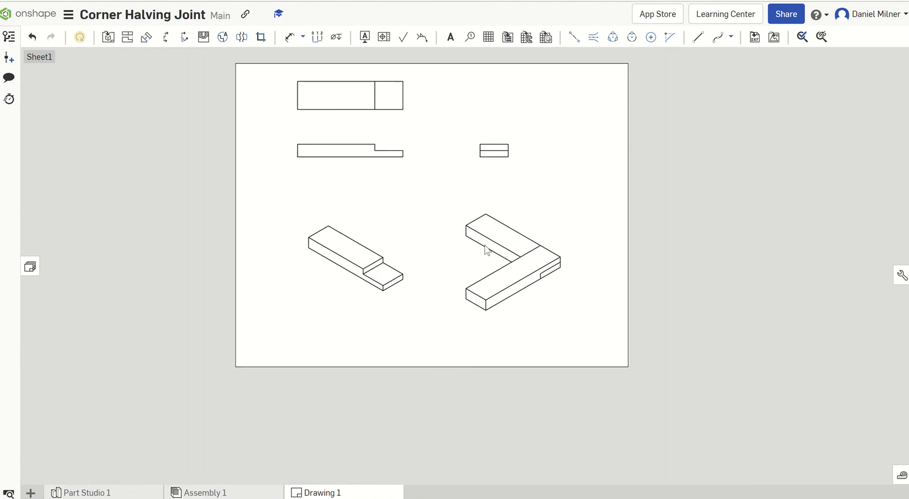
left_click_drag(511, 259, 506, 279)
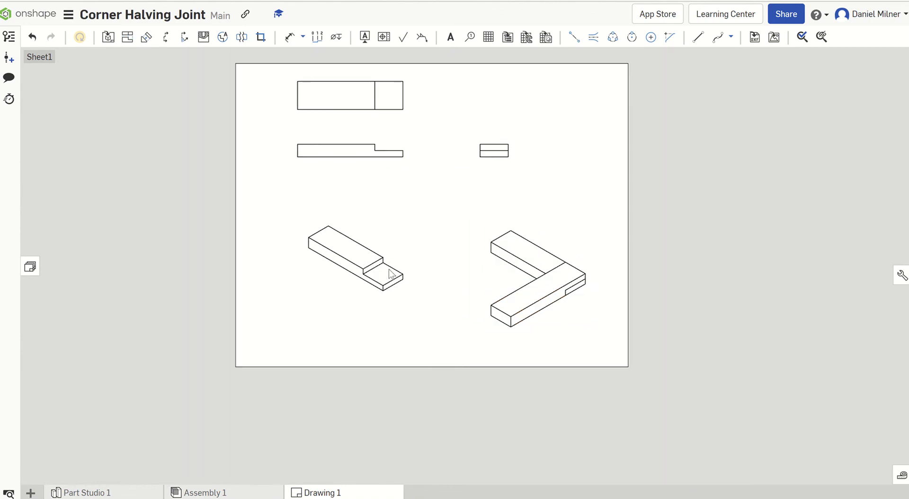
left_click_drag(382, 260, 377, 291)
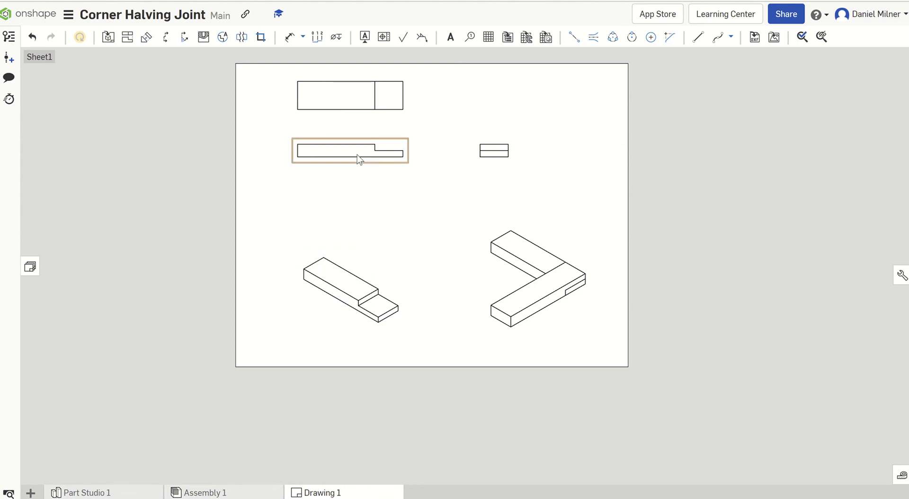
left_click_drag(338, 107, 341, 226)
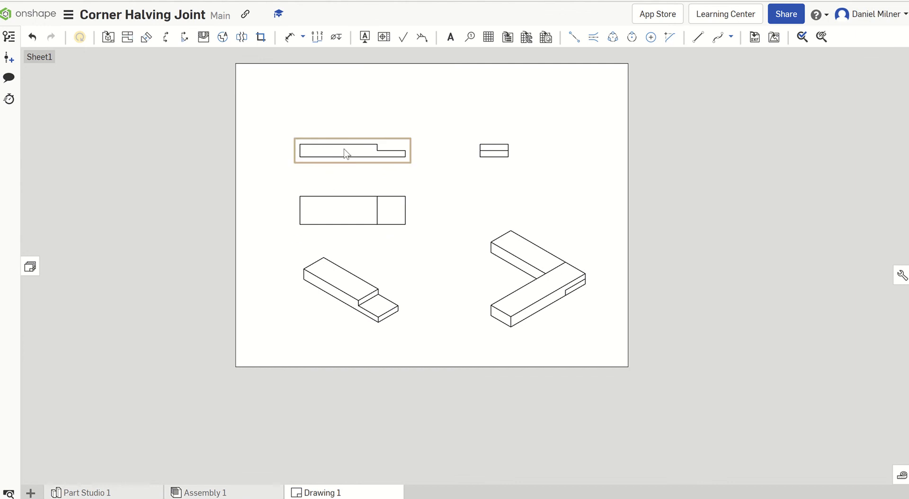
- Move the front view and the plan view higher on the sheet, keeping them aligned one above the other
left_click_drag(346, 130, 347, 105)
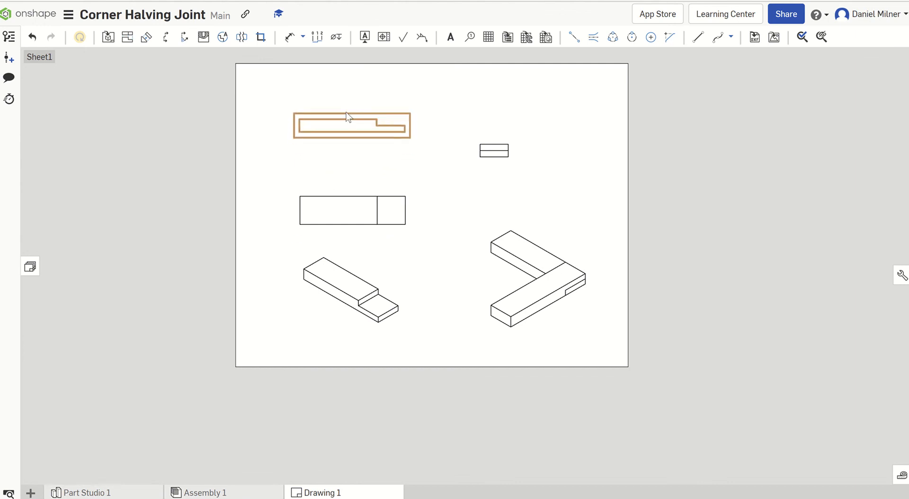
left_click_drag(372, 197, 371, 178)
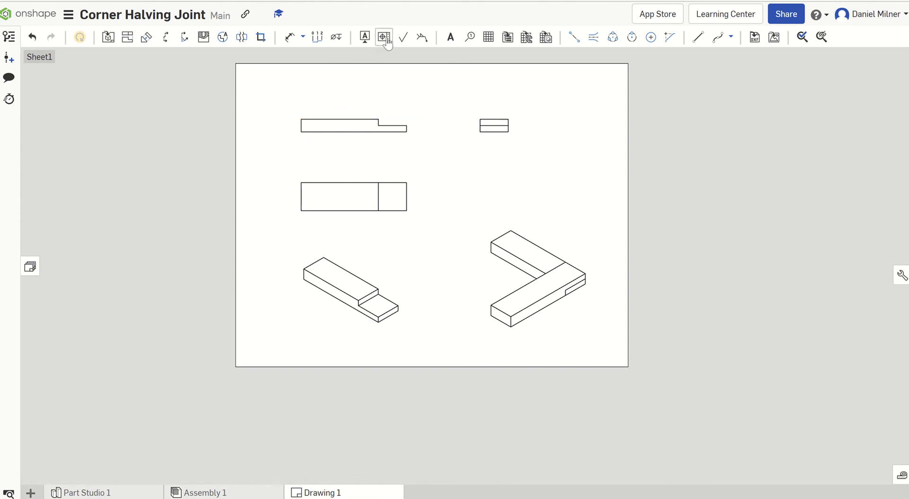
- Add the underlined title note "Corner Halving Joint" on one line above the front view
left_click(451, 37)
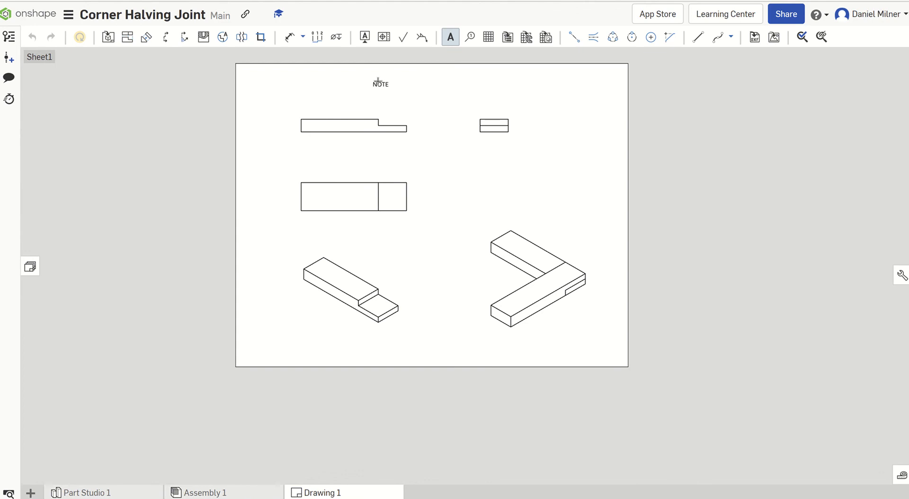
left_click(478, 102)
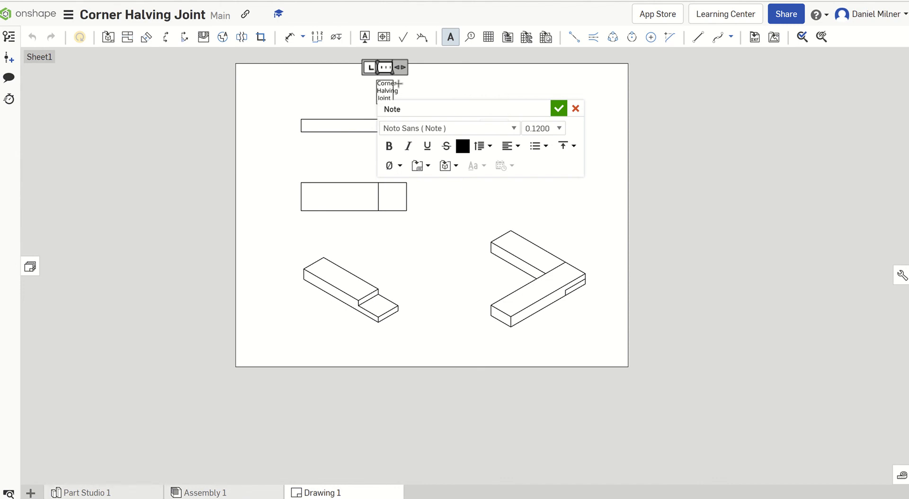
left_click_drag(392, 67, 489, 66)
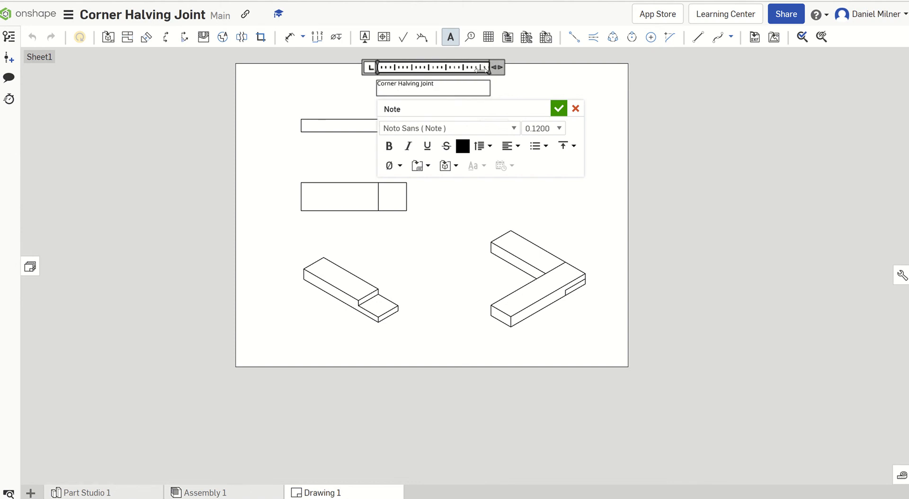
left_click_drag(434, 84, 373, 84)
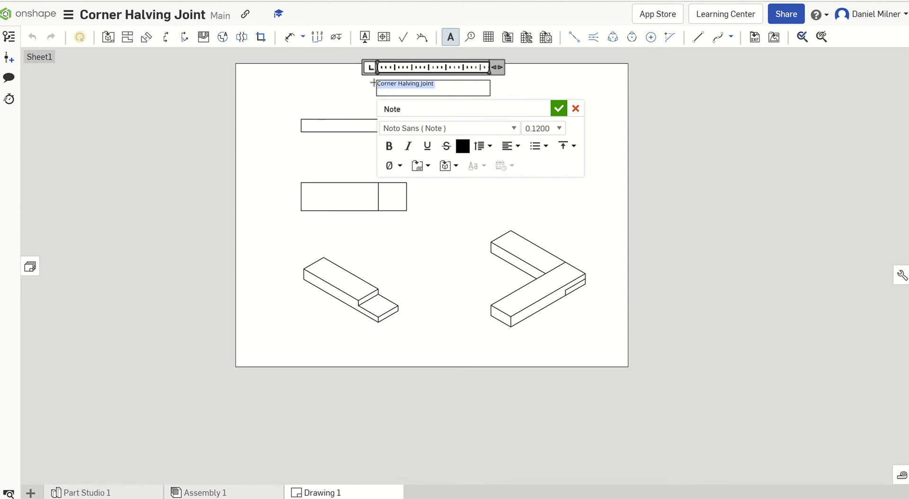
left_click(427, 147)
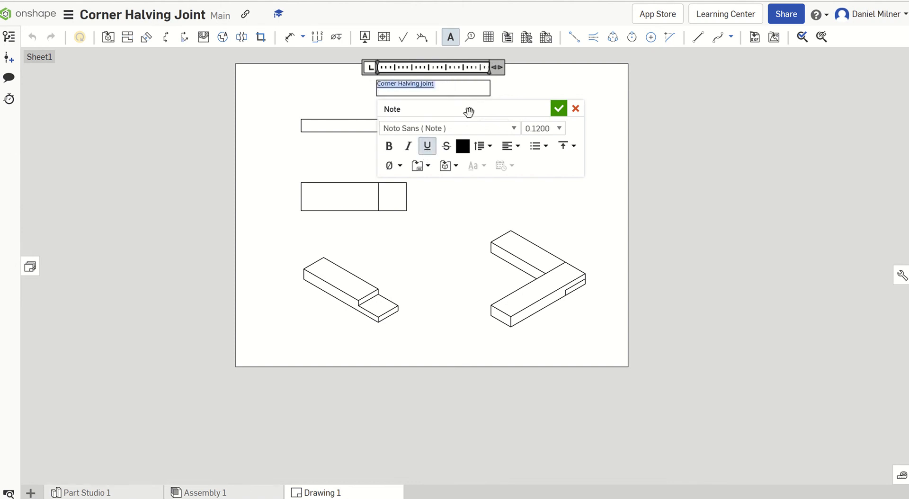
left_click(558, 109)
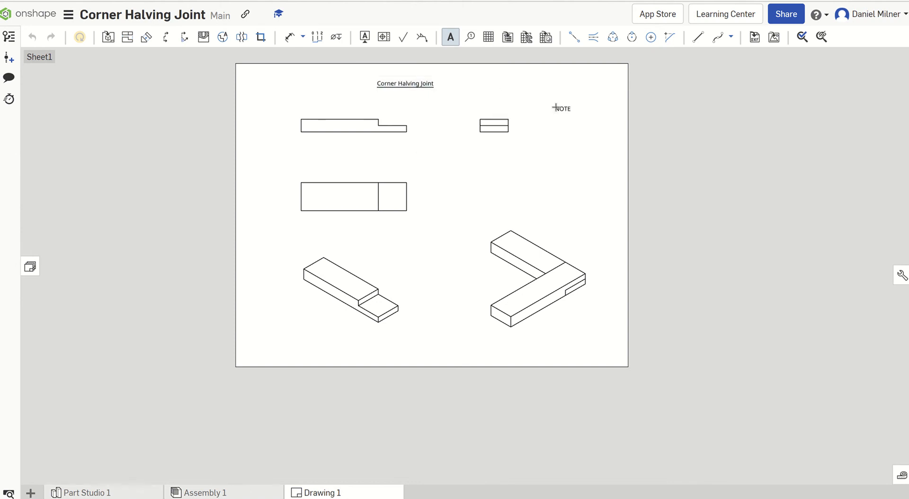
- Label the three orthographic views with the notes "Front Elevation", "Plan View" and "End Elevation" beneath each one
left_click(347, 150)
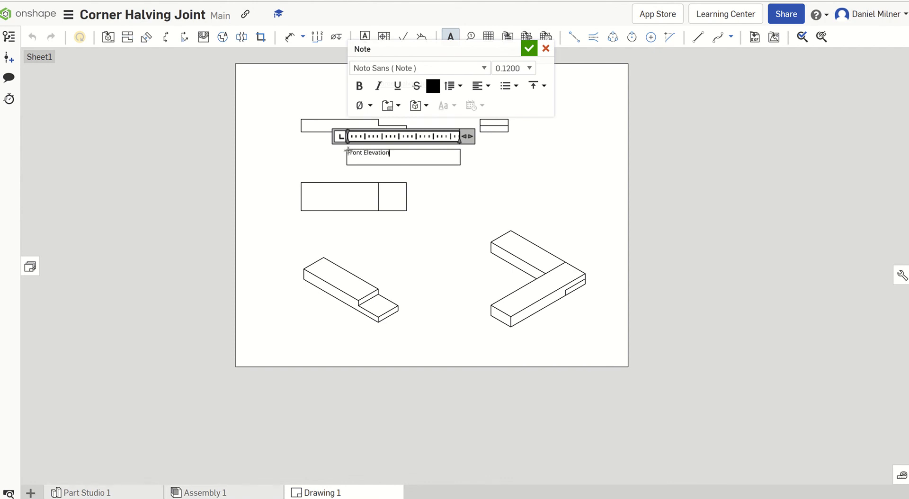
left_click(347, 226)
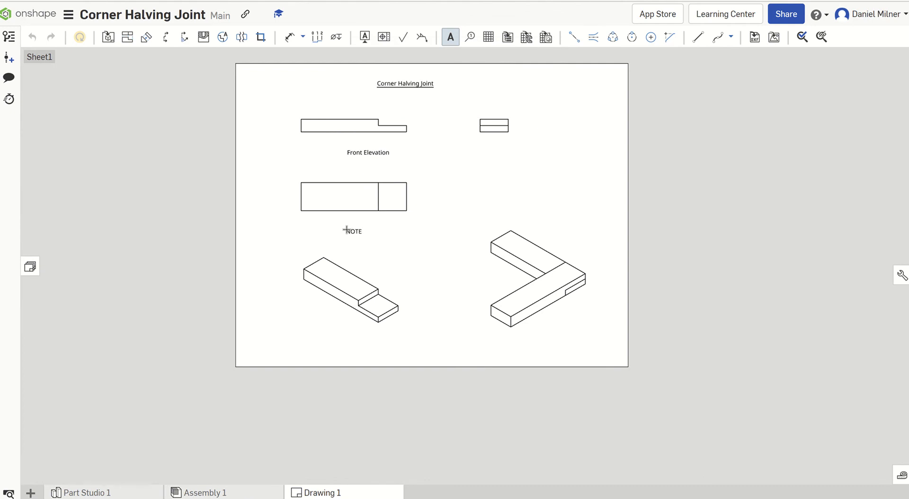
left_click(346, 230)
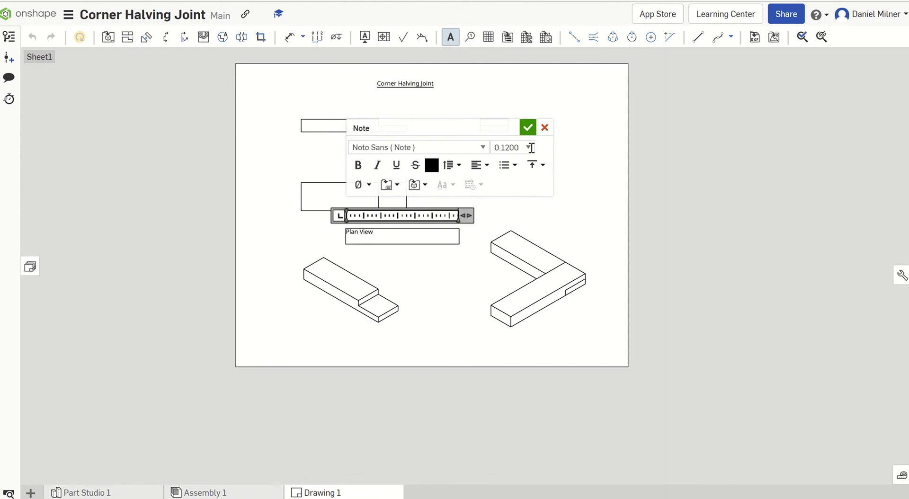
left_click(528, 127)
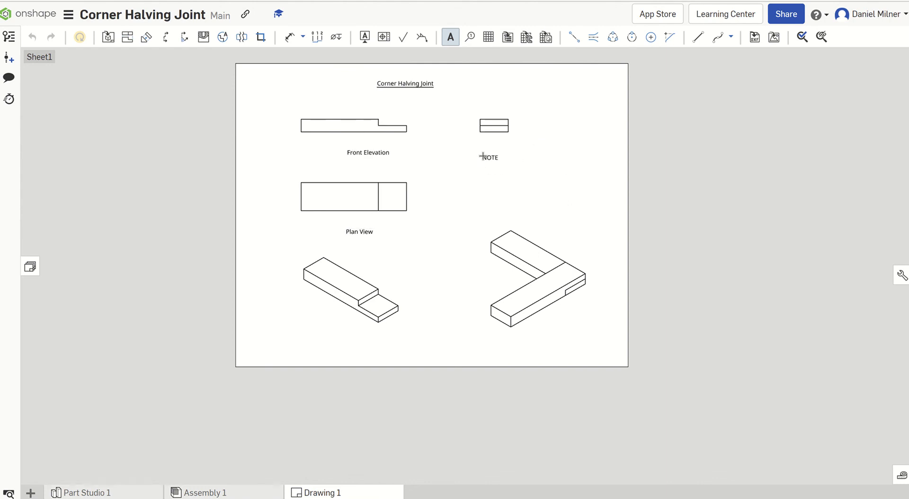
left_click(482, 156)
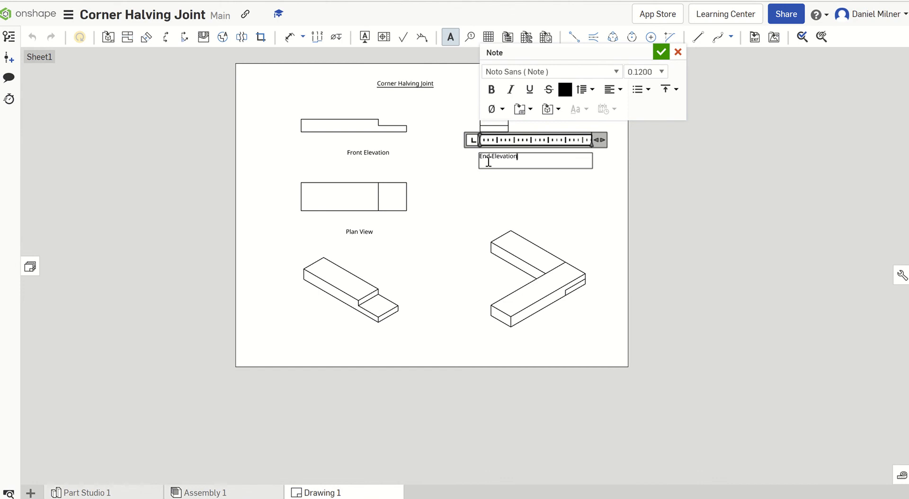
left_click(526, 187)
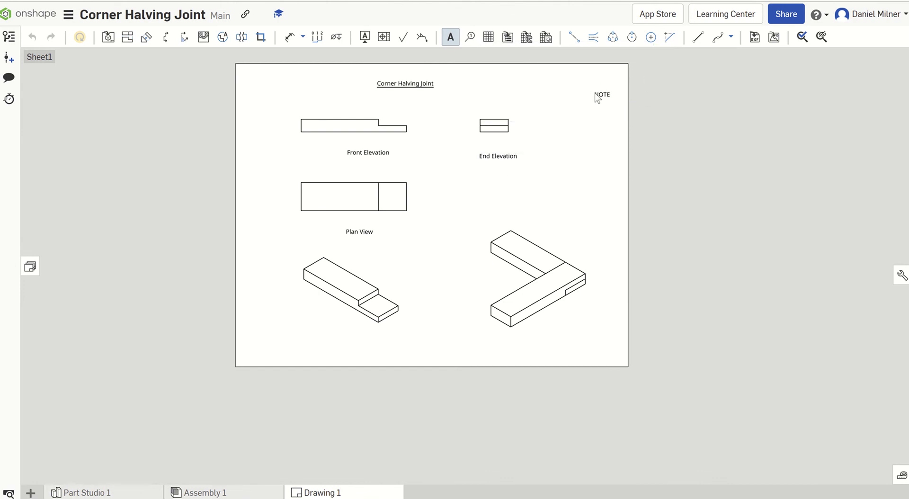
key("Escape")
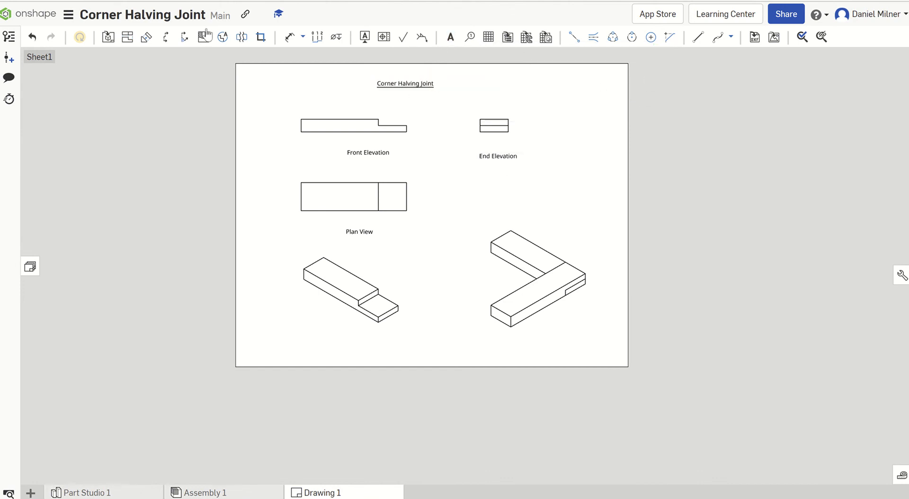
- Dimension the bar's overall length on the plan view, placing the dimension above it
left_click(283, 40)
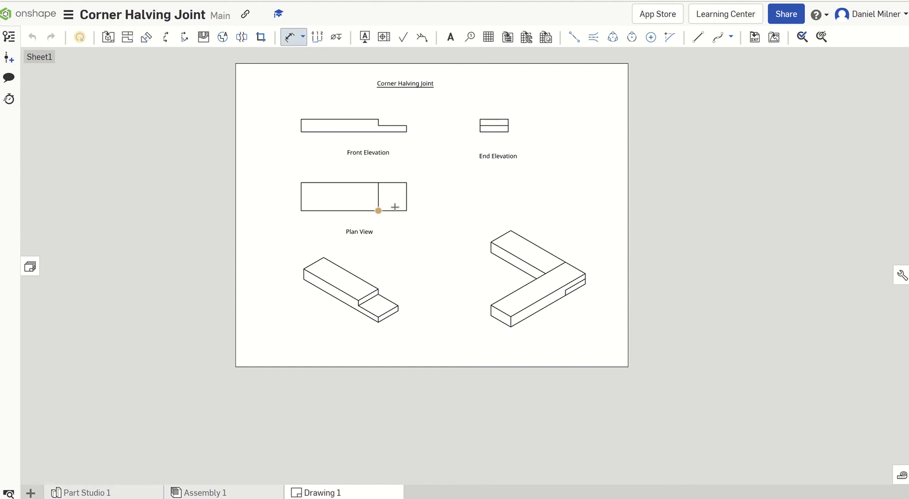
left_click(302, 197)
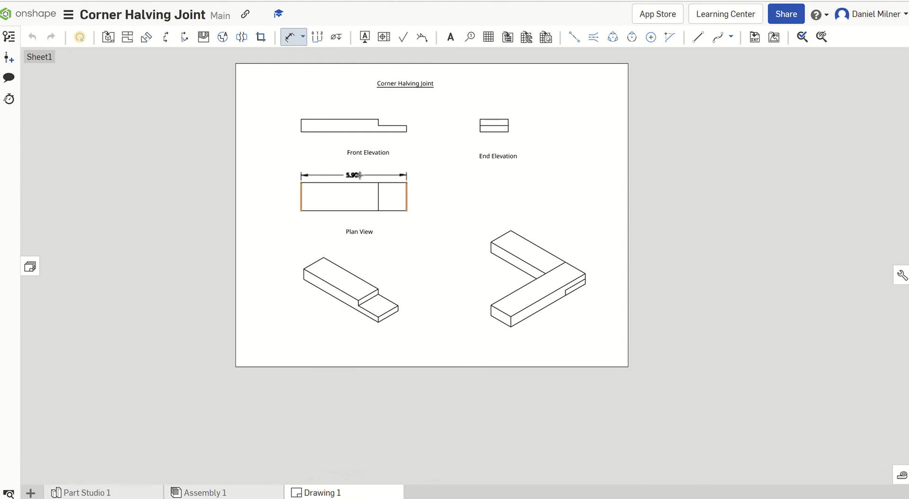
left_click(360, 175)
- Dimension the bar's overall thickness on the front elevation, placing the dimension beside its uncut end
scroll(377, 125, "up", 3)
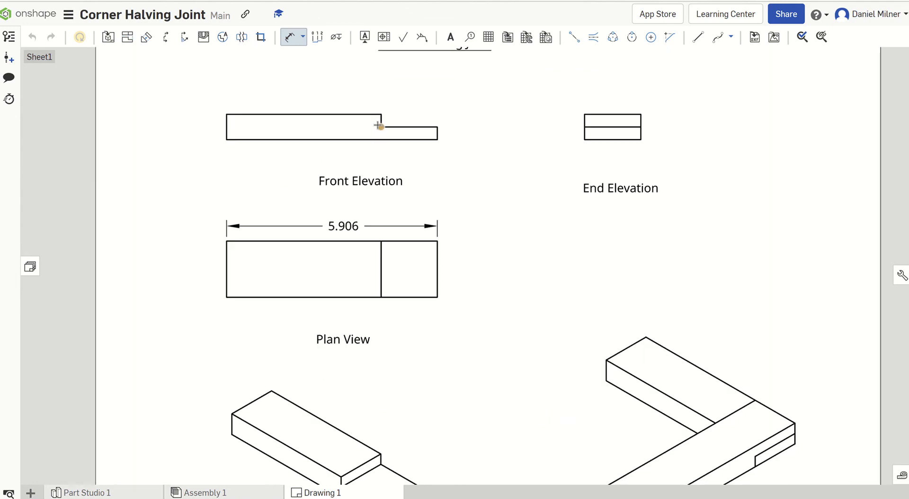
left_click(259, 114)
left_click(259, 139)
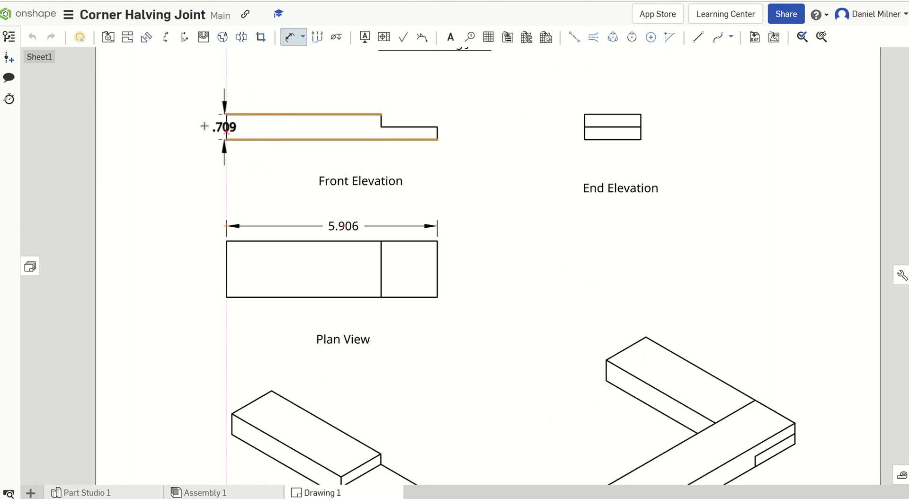
left_click(192, 127)
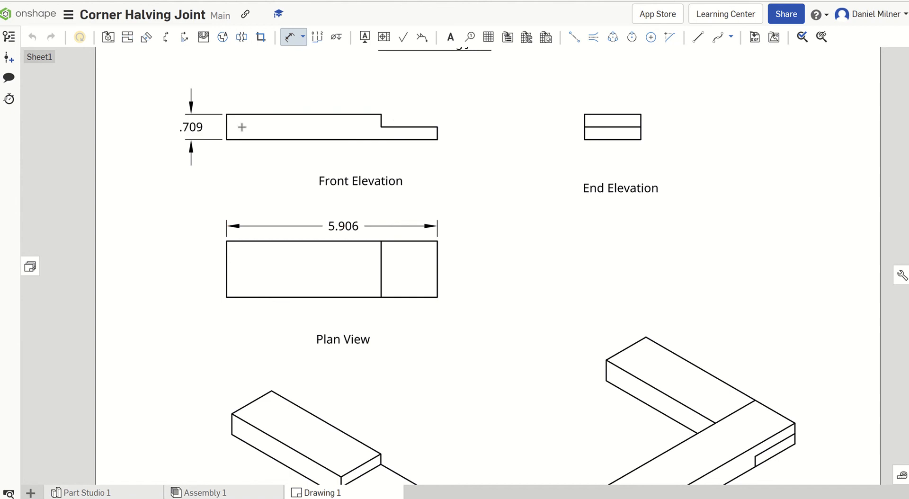
- Dimension the depth of the lap step on the front elevation and the lap's length below the plan view
left_click(390, 126)
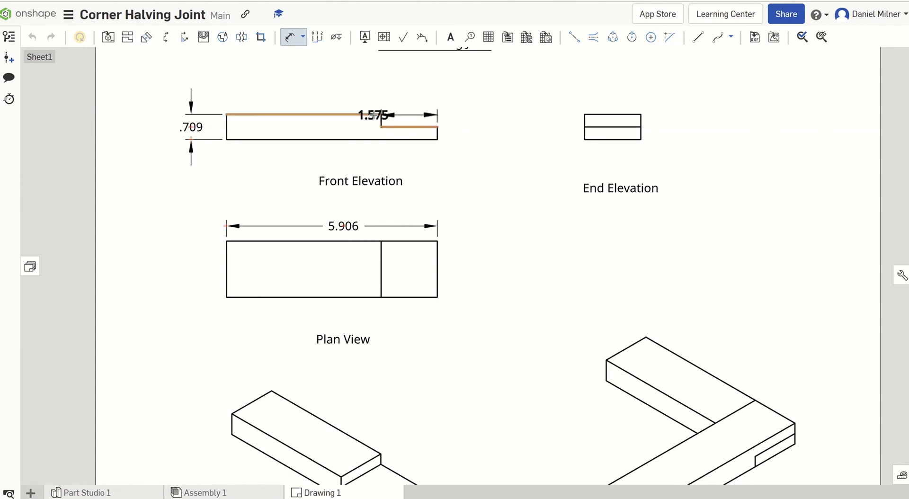
left_click(374, 115)
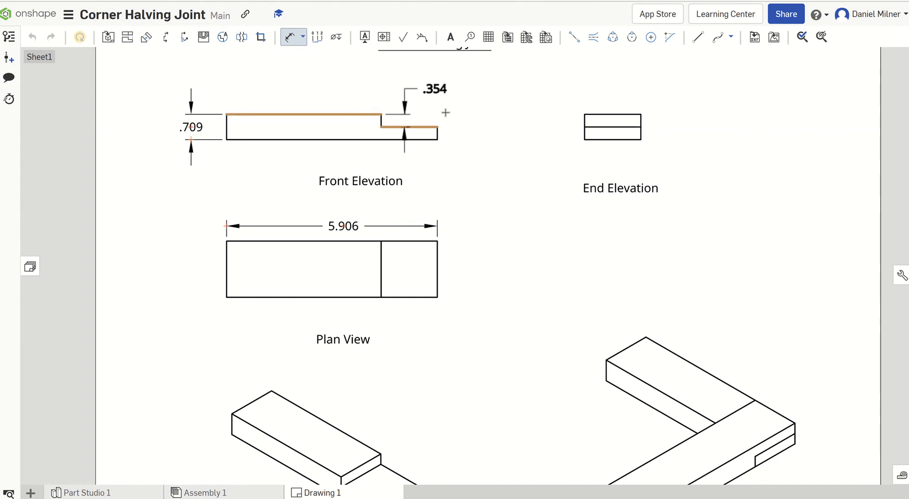
left_click(485, 108)
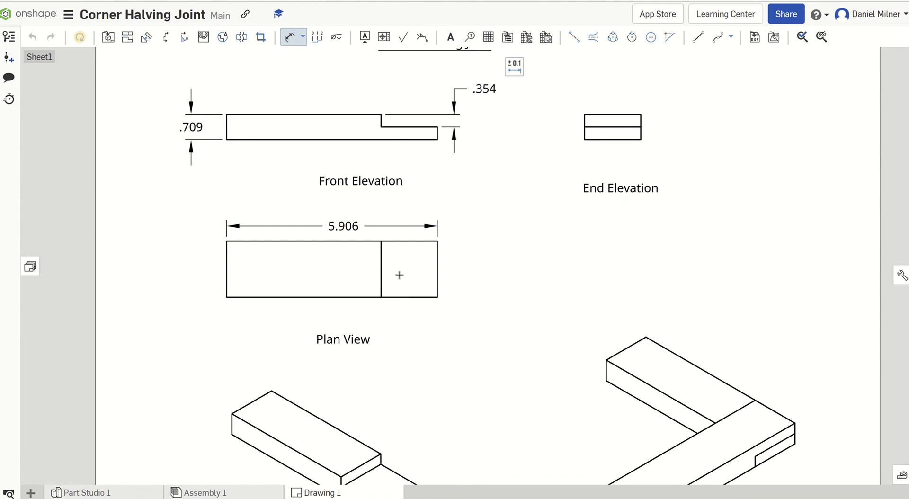
left_click(408, 298)
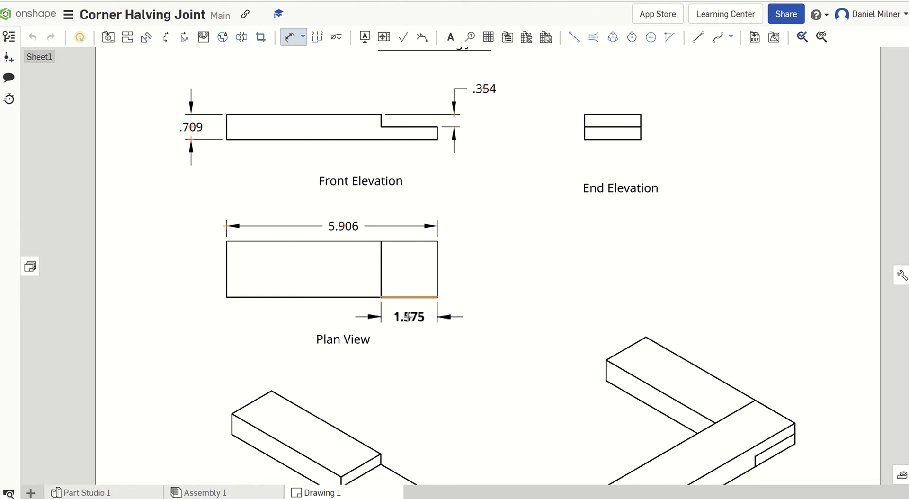
left_click(409, 318)
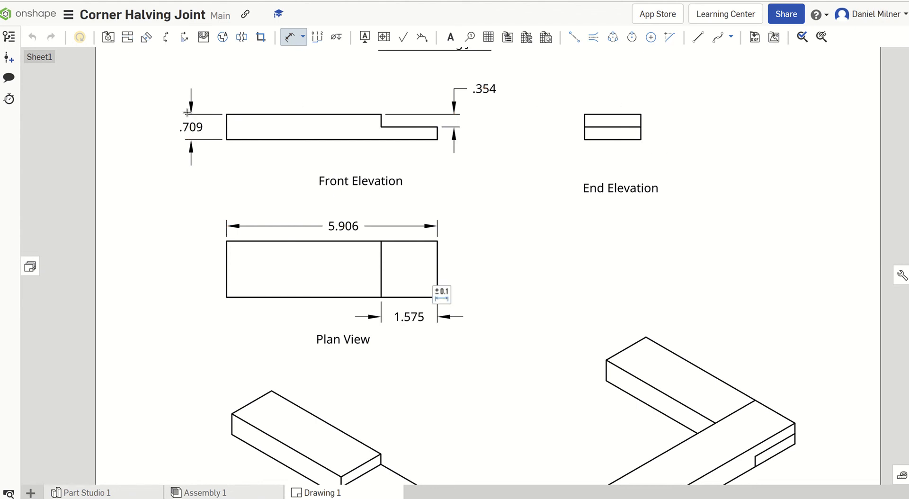
- Dimension the bar's thickness on the end elevation and delete the overall thickness dimension from the front elevation
left_click(636, 114)
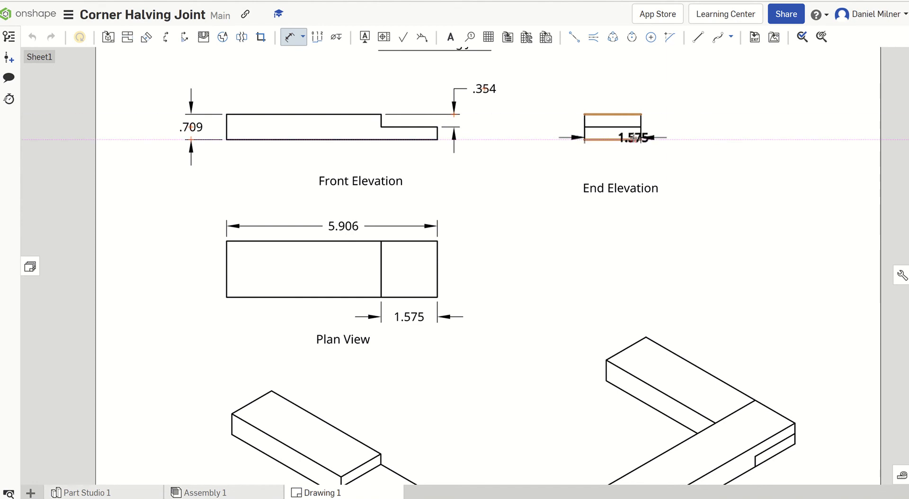
left_click(634, 139)
left_click(686, 123)
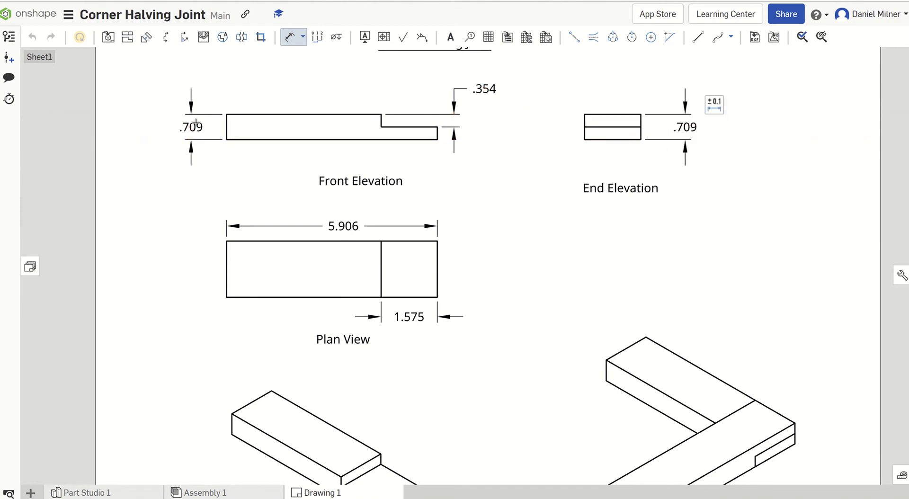
left_click(194, 126)
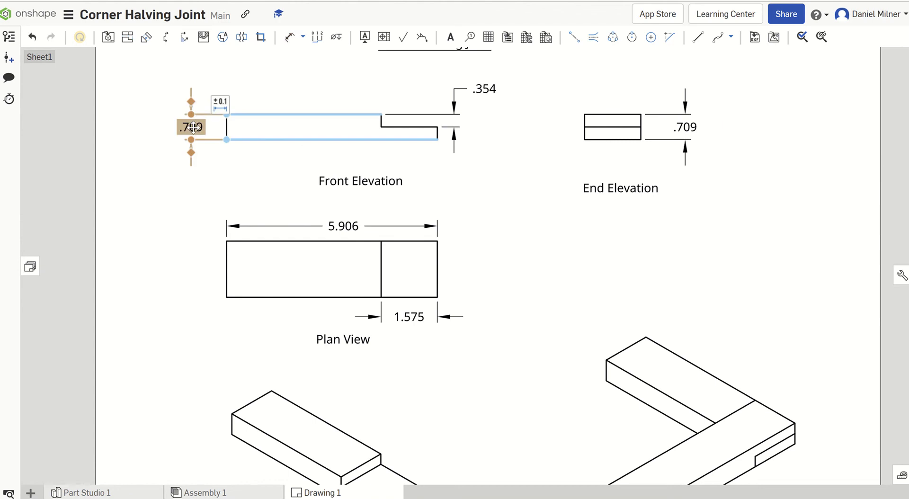
key("Delete")
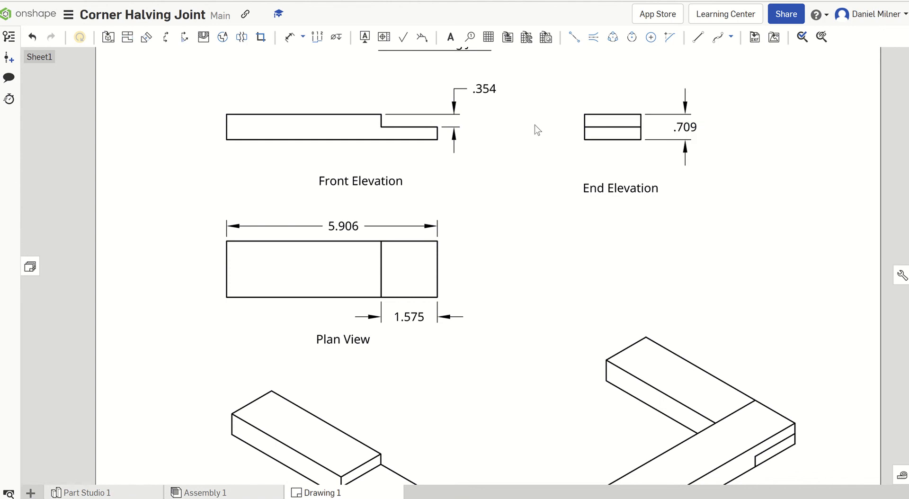
- Dimension the bar's width on the end elevation, placing the dimension above the view
scroll(476, 142, "down", 3)
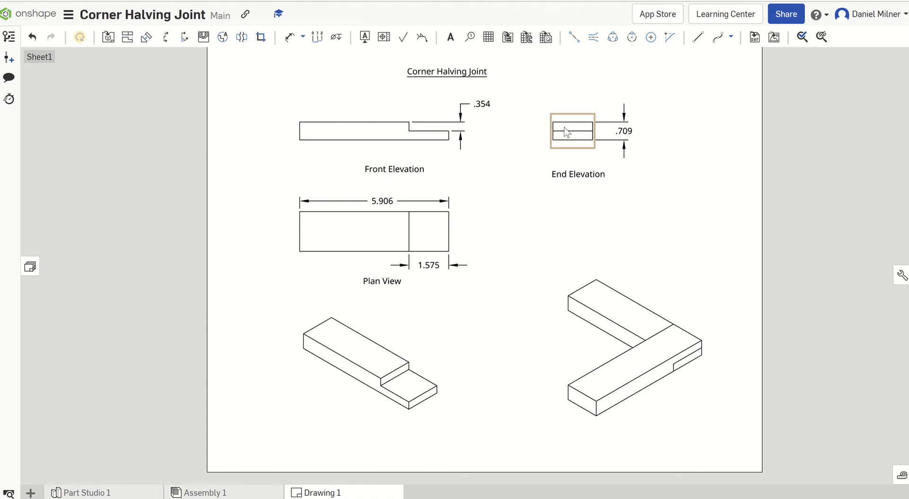
scroll(565, 127, "up", 2)
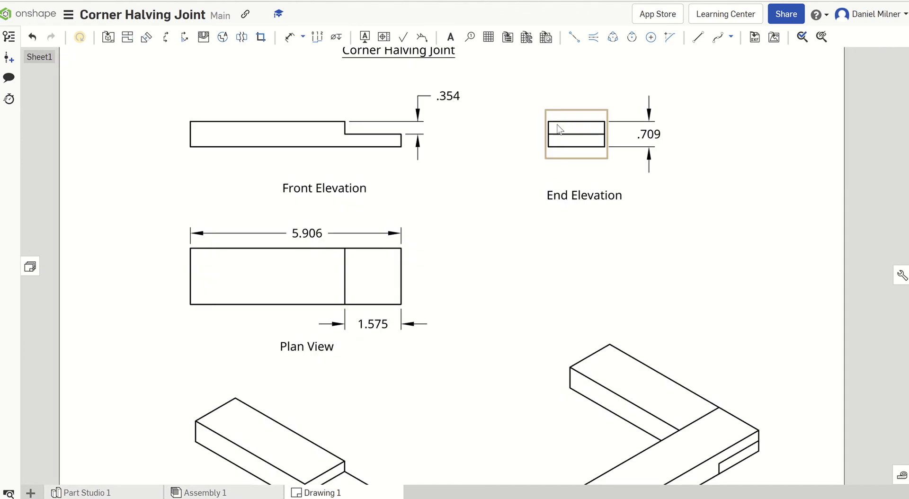
left_click(291, 37)
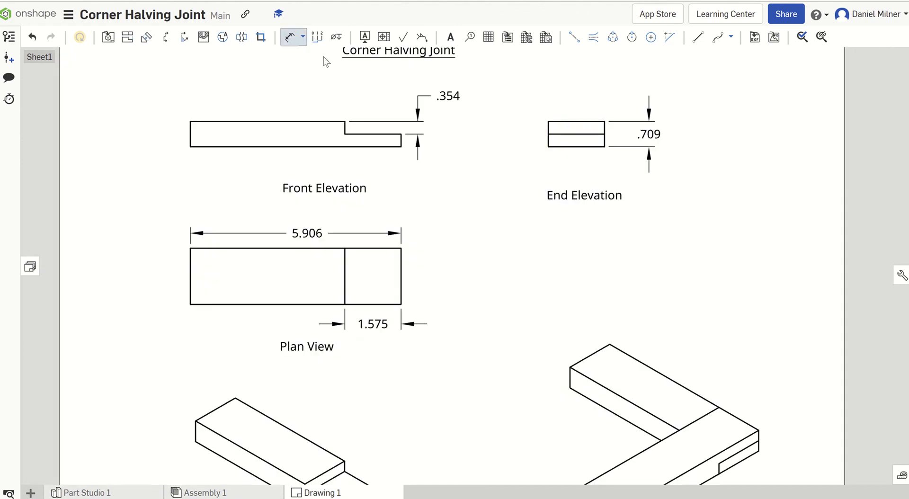
left_click(580, 121)
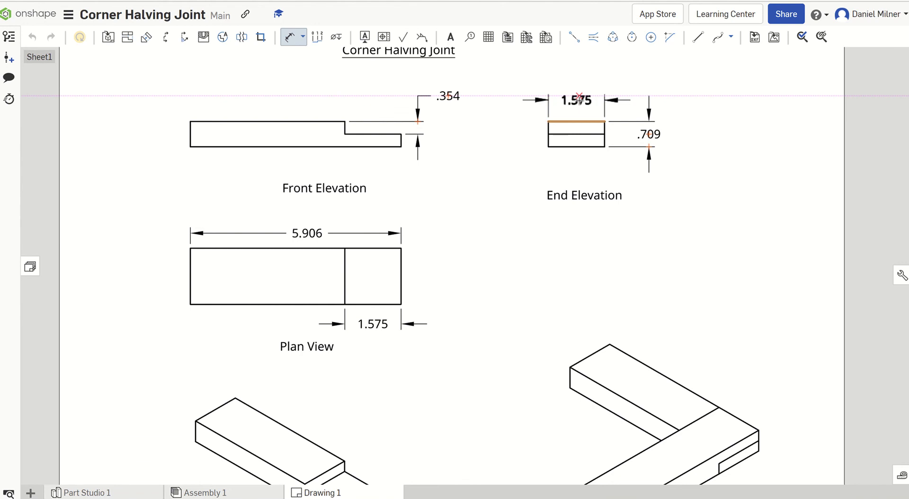
left_click(578, 96)
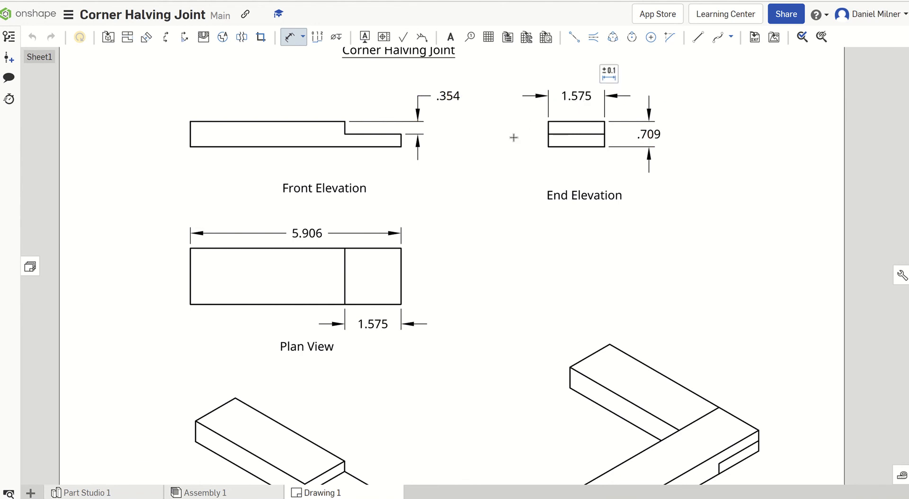
- Set the width dimension on the end elevation to millimetres with no decimal places
left_click(608, 74)
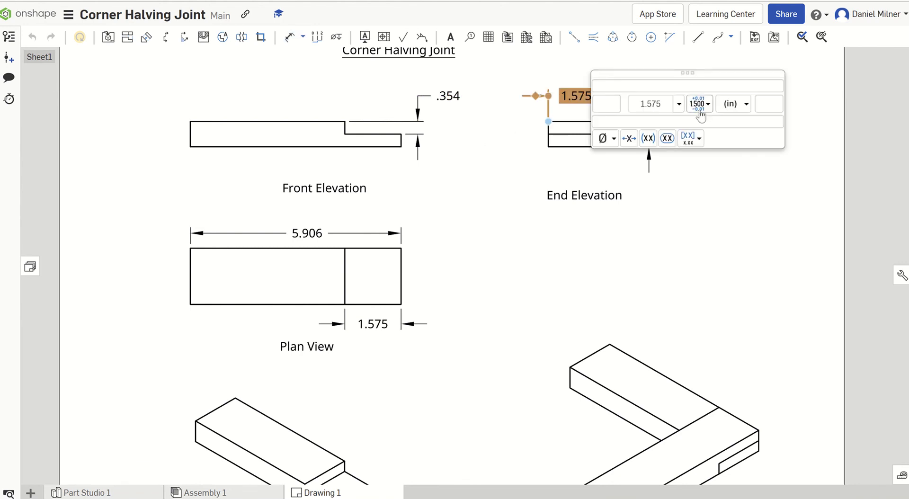
left_click(723, 108)
left_click(748, 171)
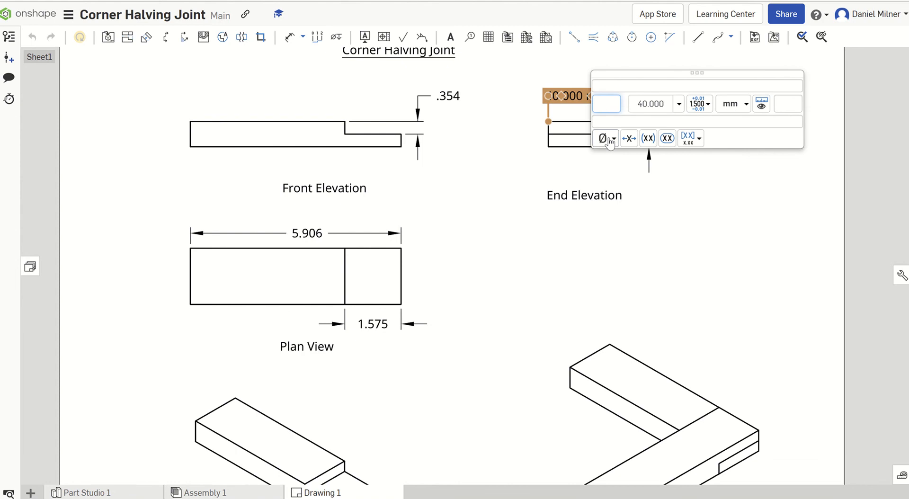
left_click(679, 104)
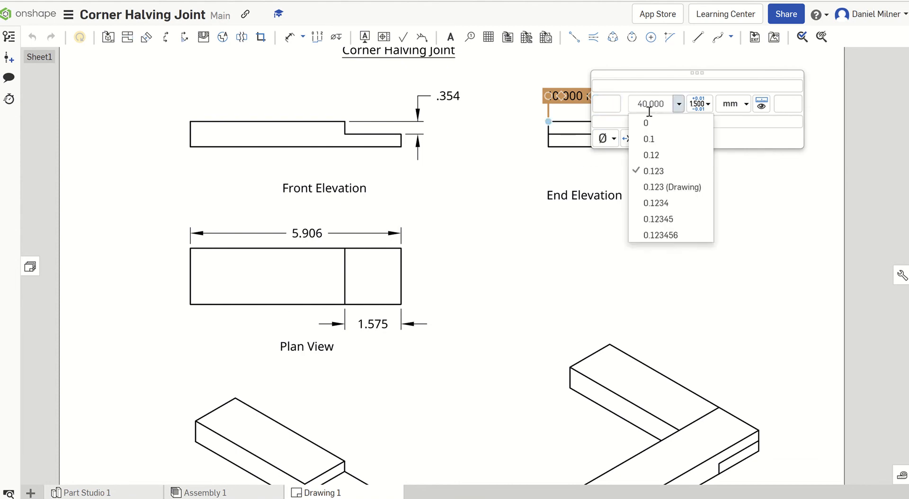
left_click(647, 120)
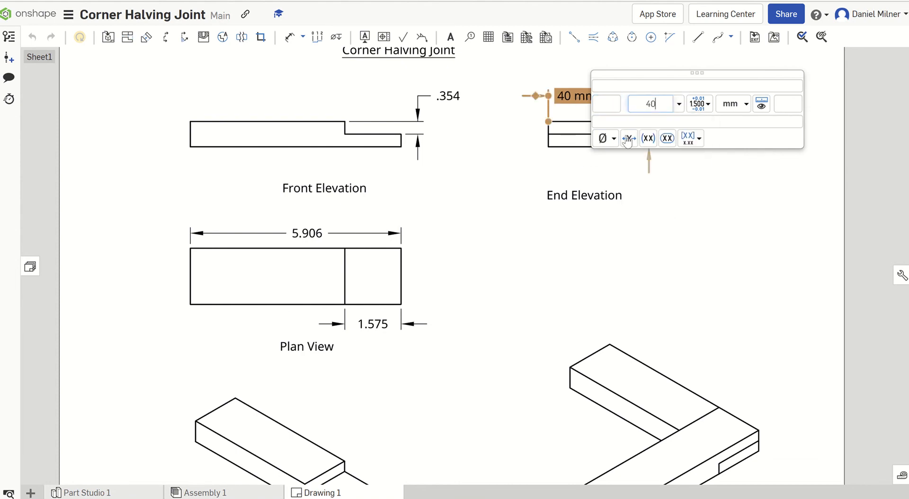
left_click(666, 194)
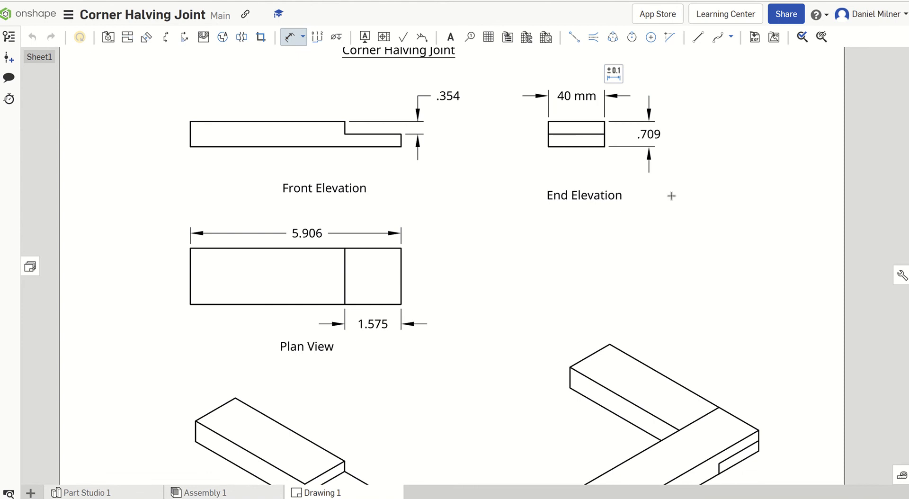
- Show the end elevation's thickness dimension in millimetres with zero decimal places
left_click(649, 135)
left_click(800, 142)
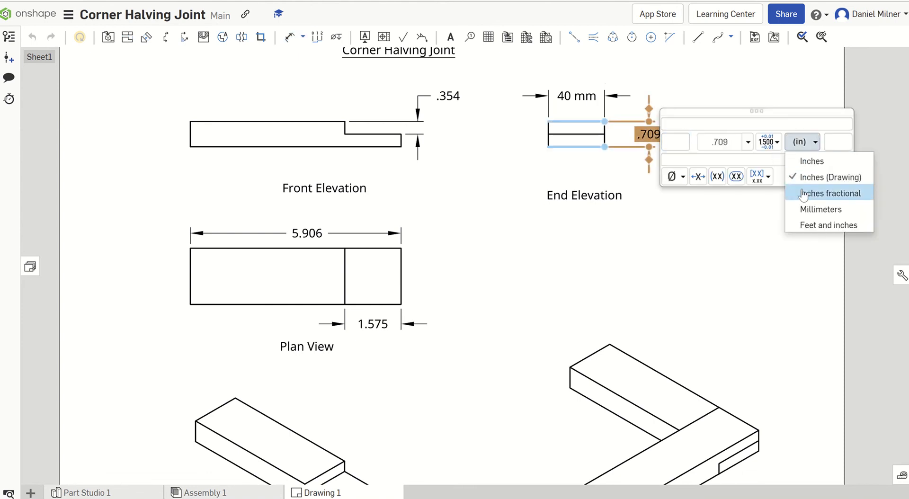
left_click(806, 197)
left_click(800, 142)
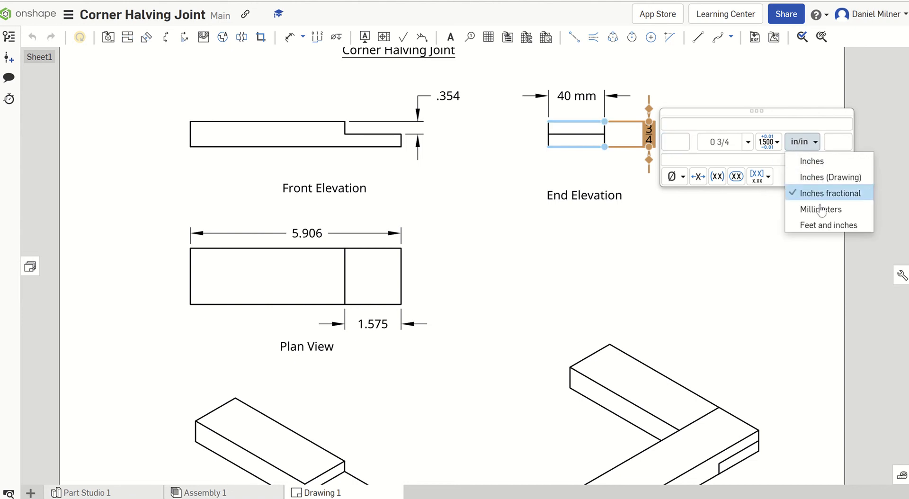
left_click(805, 207)
left_click(748, 142)
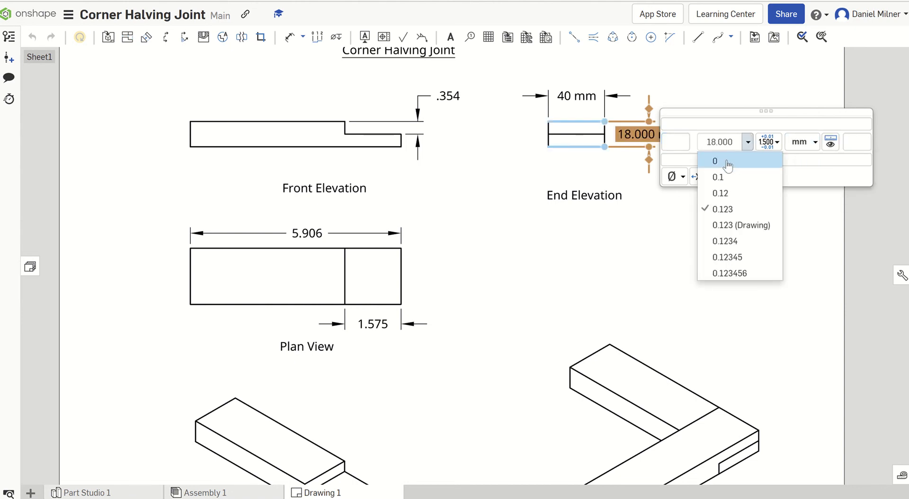
left_click(748, 160)
left_click(491, 228)
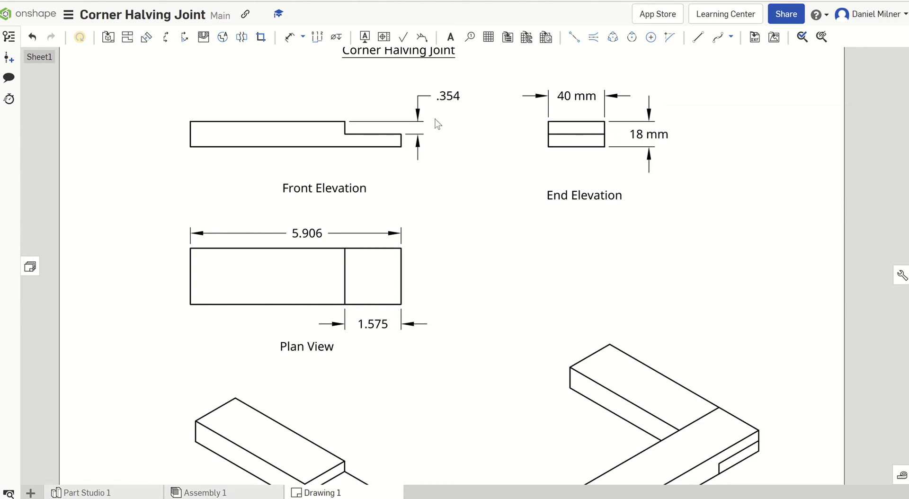
- Change the lap depth dimension on the front elevation to whole millimetres
left_click(441, 98)
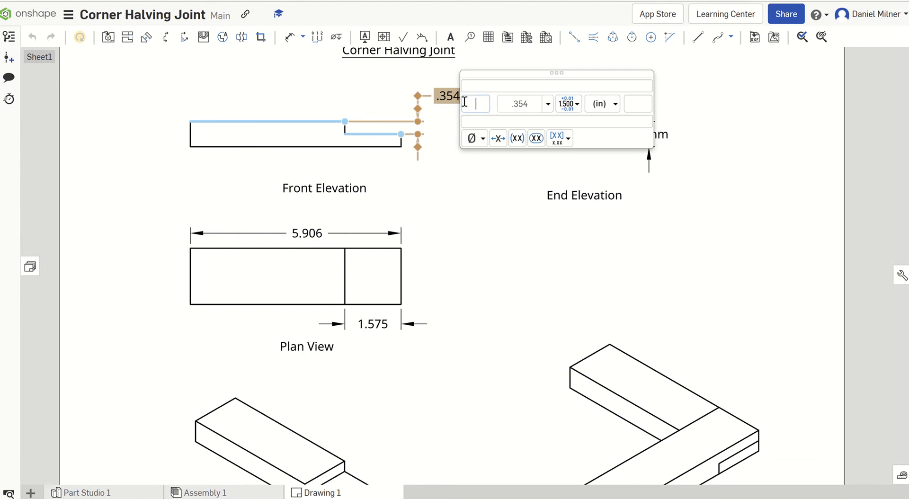
left_click(548, 104)
left_click(536, 124)
left_click(603, 103)
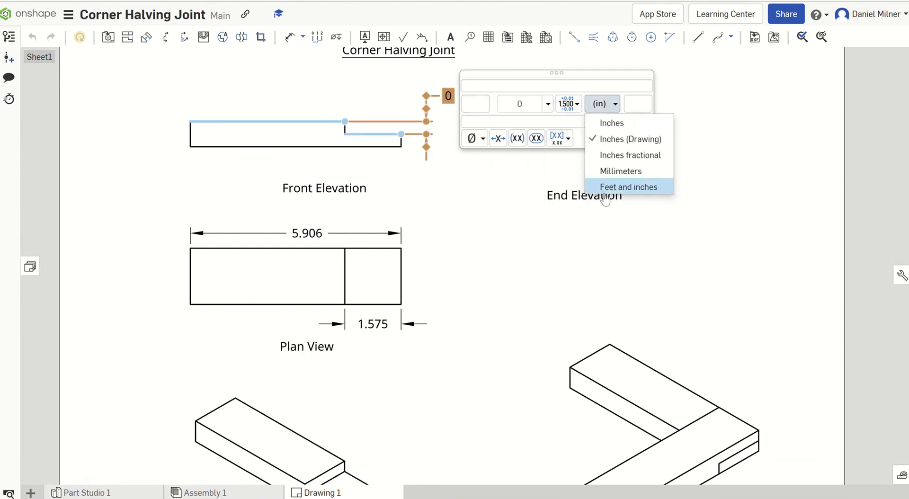
left_click(610, 171)
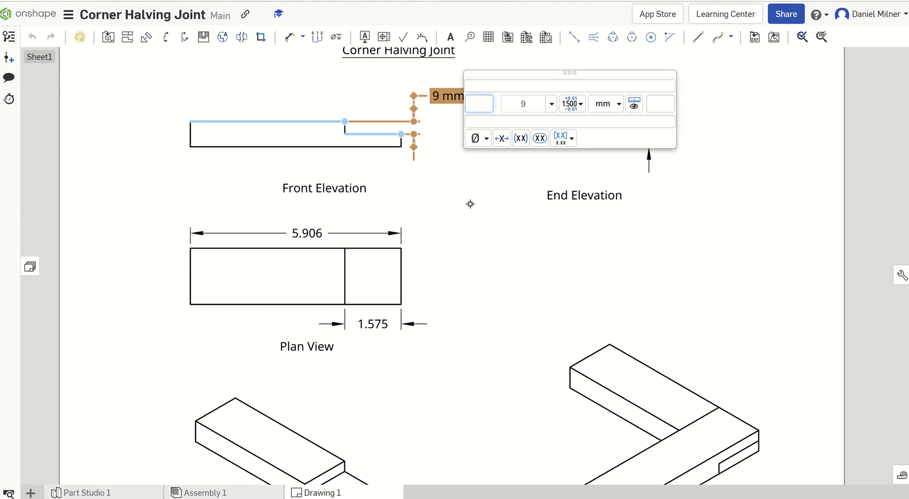
left_click(470, 218)
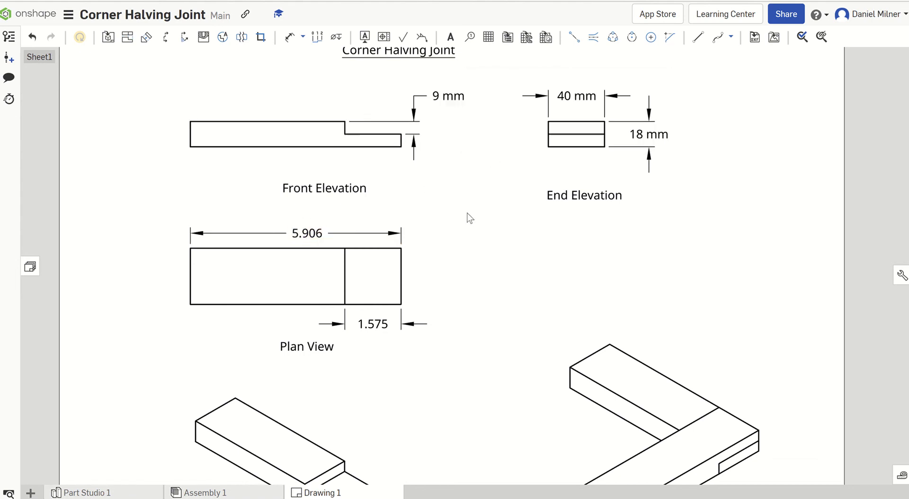
- Switch the overall length dimension above the plan view to millimetres with no decimals
left_click(307, 234)
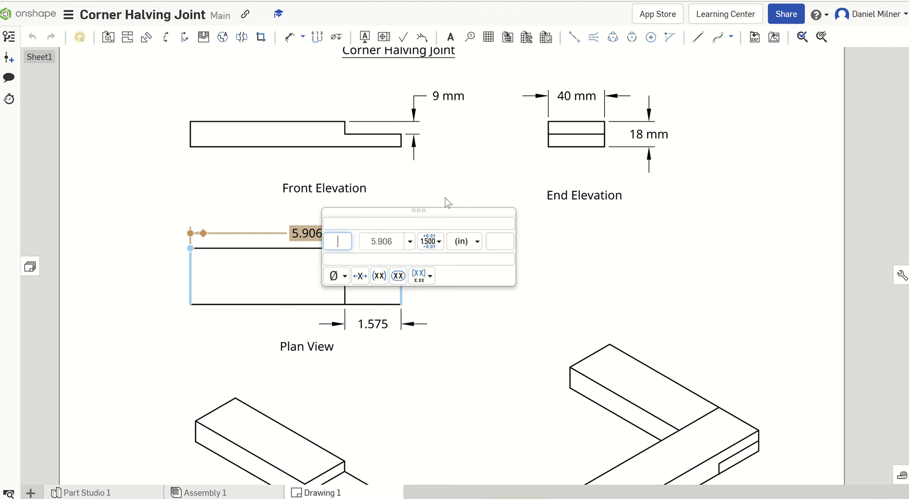
left_click(458, 244)
left_click(409, 250)
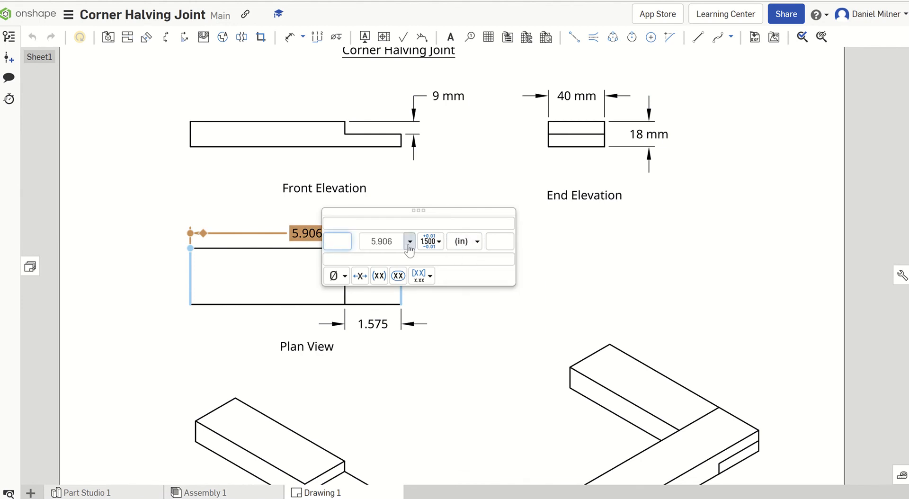
left_click(409, 244)
left_click(384, 258)
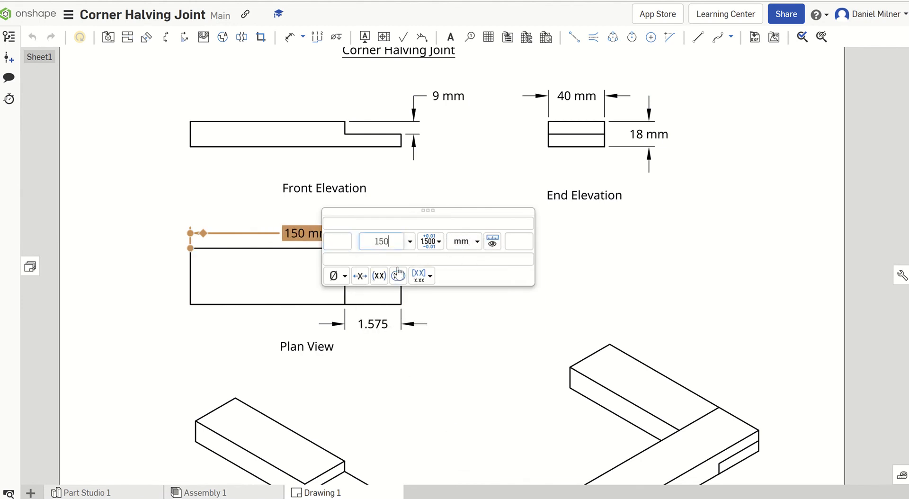
left_click(509, 334)
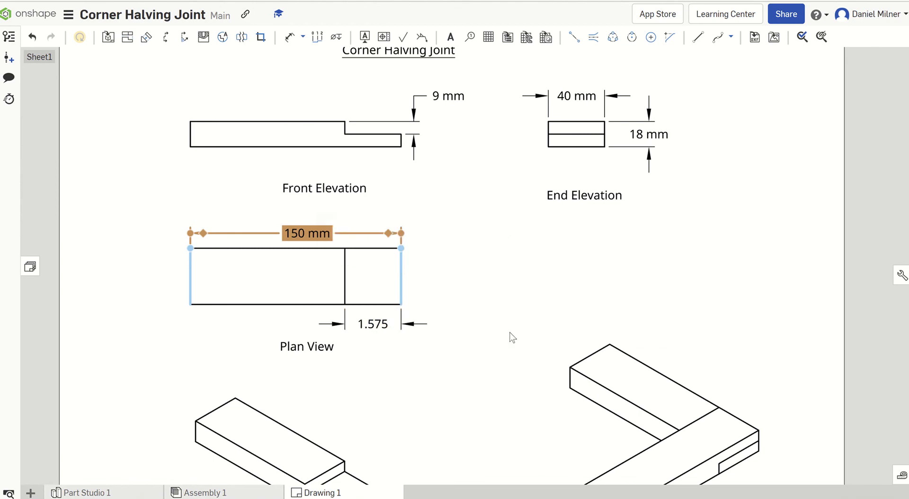
- Change the lap length dimension below the plan view to millimetres with zero decimals
double_click(393, 325)
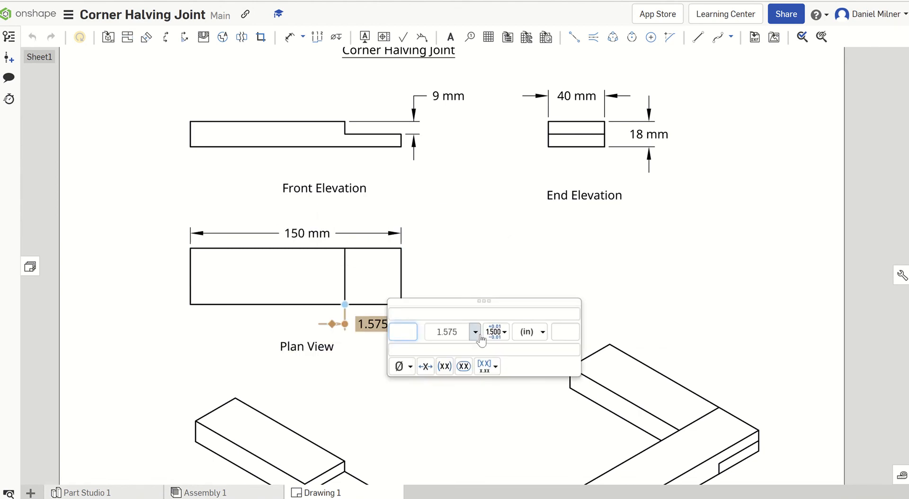
left_click(475, 332)
left_click(459, 352)
left_click(530, 331)
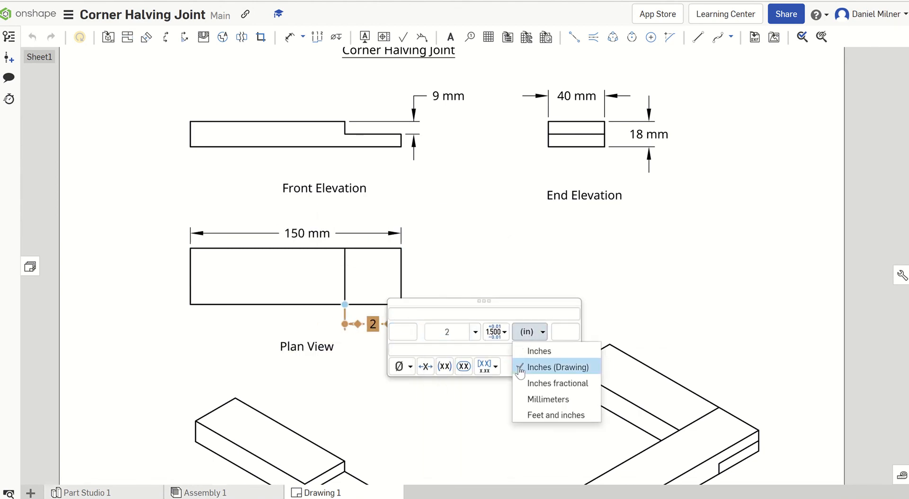
left_click(524, 399)
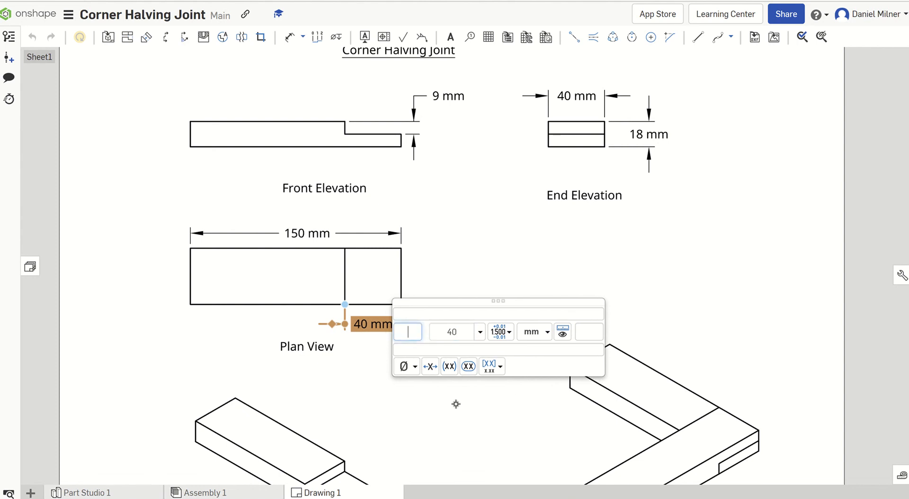
left_click(457, 409)
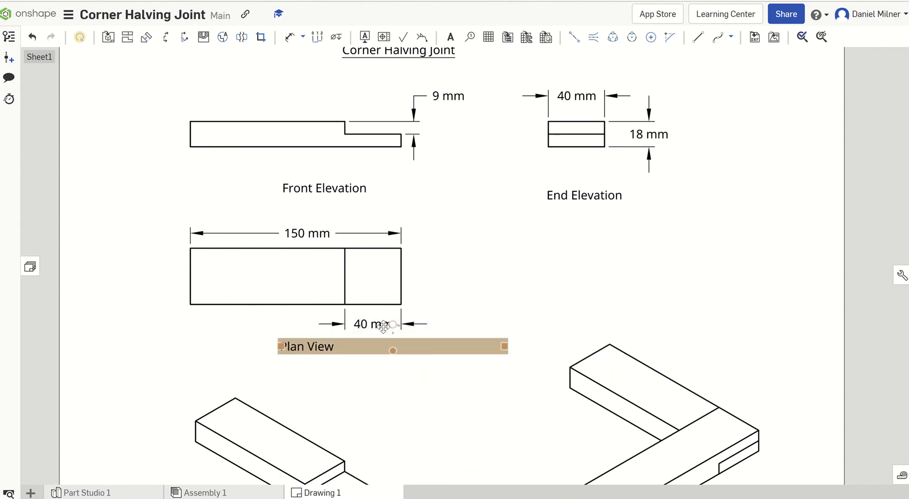
- Move the texts of the lap length, lap depth and end elevation thickness dimensions outside their arrows, clear of the geometry
left_click_drag(374, 324, 308, 321)
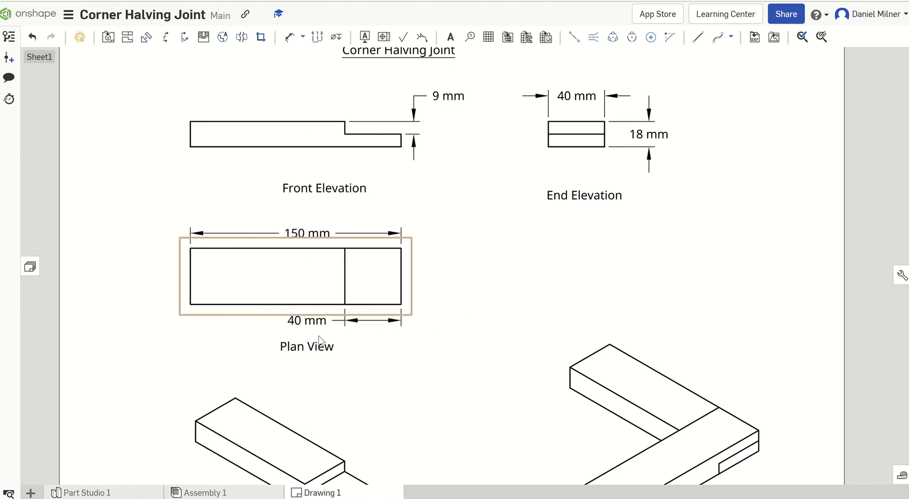
left_click_drag(424, 93, 375, 96)
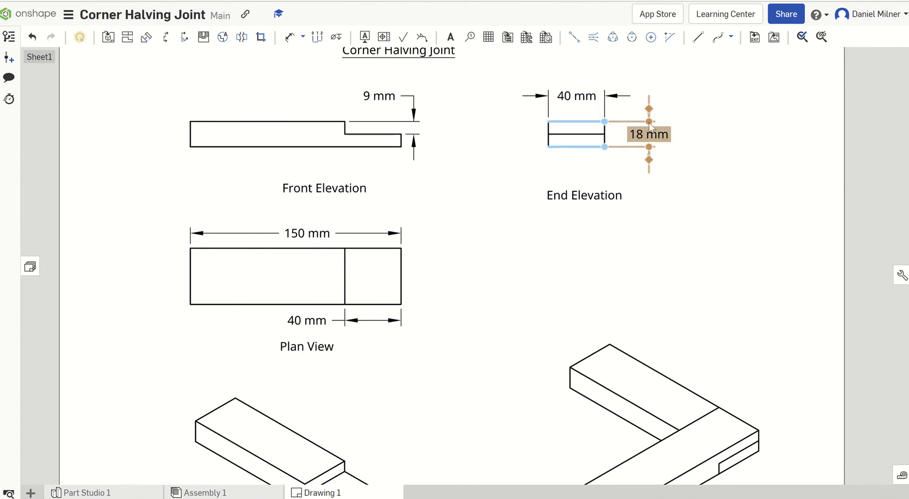
left_click_drag(647, 139, 715, 96)
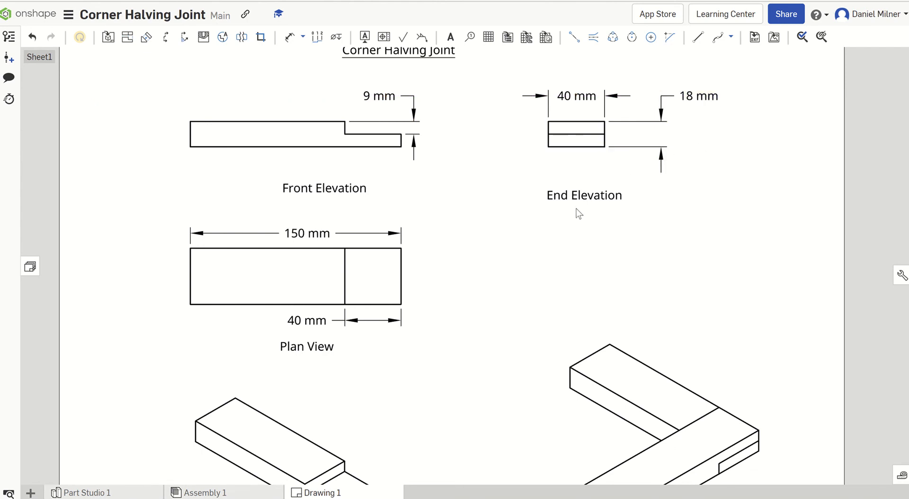
left_click(346, 233)
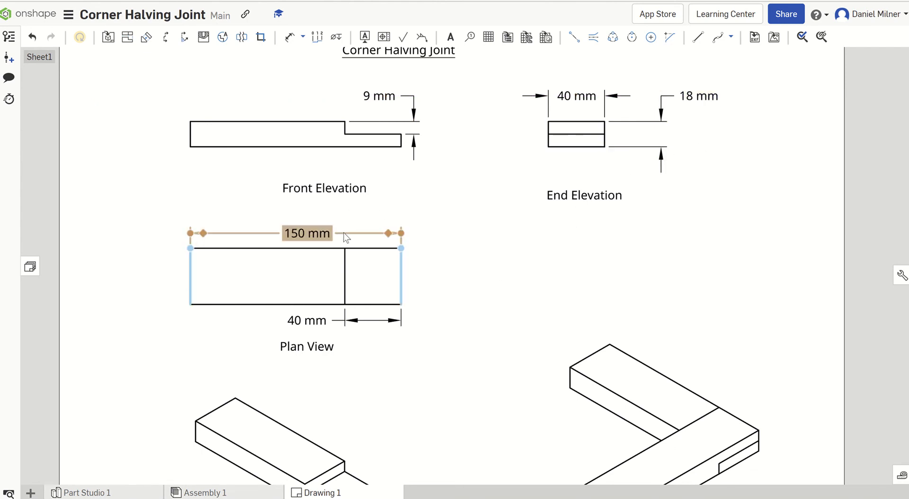
- Shift the underlined title Corner Halving Joint sideways towards the middle of the sheet above the views
scroll(345, 230, "down", 3)
left_click(411, 105)
left_click_drag(412, 107, 443, 107)
left_click(431, 119)
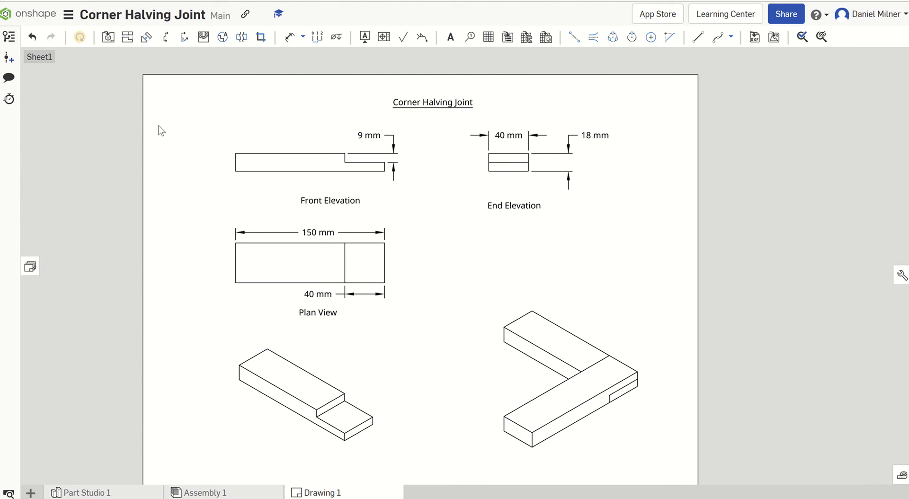
- Add the two-line note "Isometric View of part" beside the single bar's isometric view, breaking the line after "View"
left_click(450, 36)
scroll(308, 369, "up", 3)
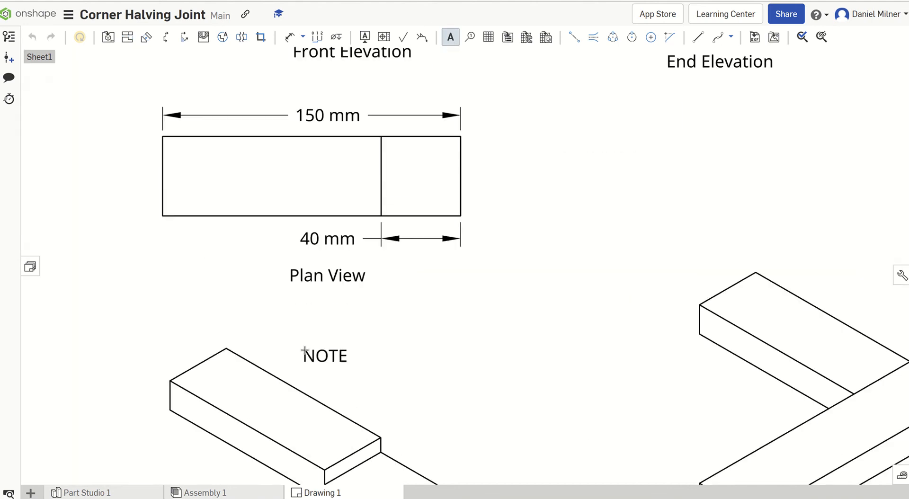
scroll(306, 350, "down", 10)
scroll(310, 359, "up", 10)
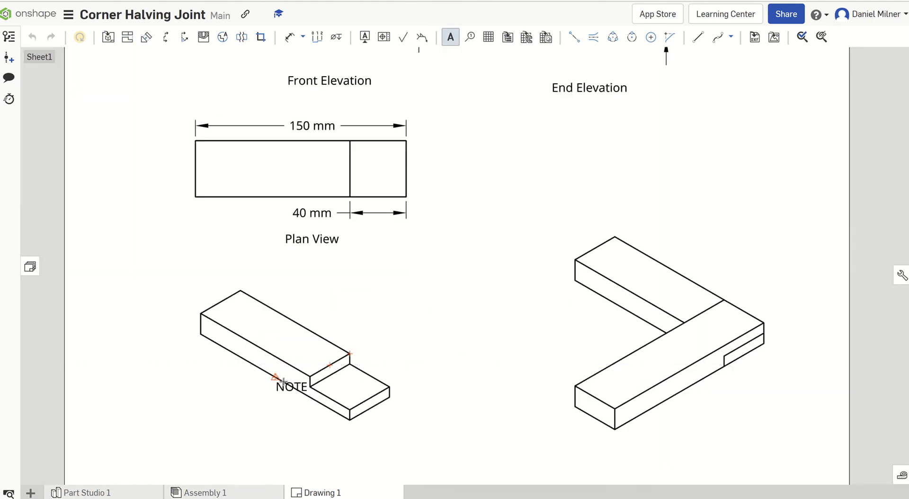
scroll(283, 382, "down", 2)
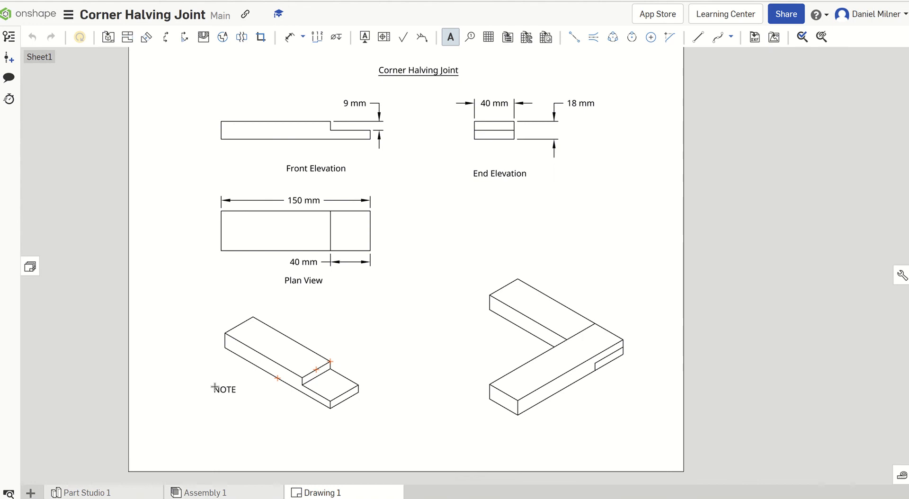
left_click(205, 378)
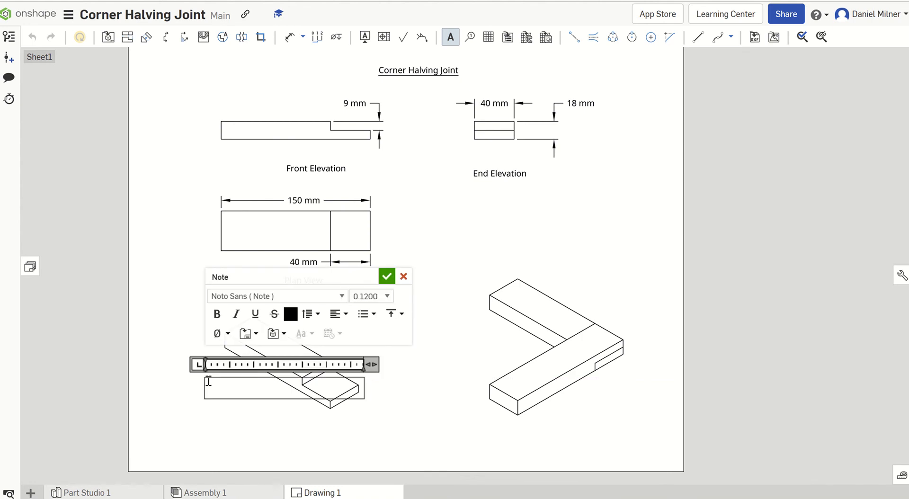
type("Isometric View of")
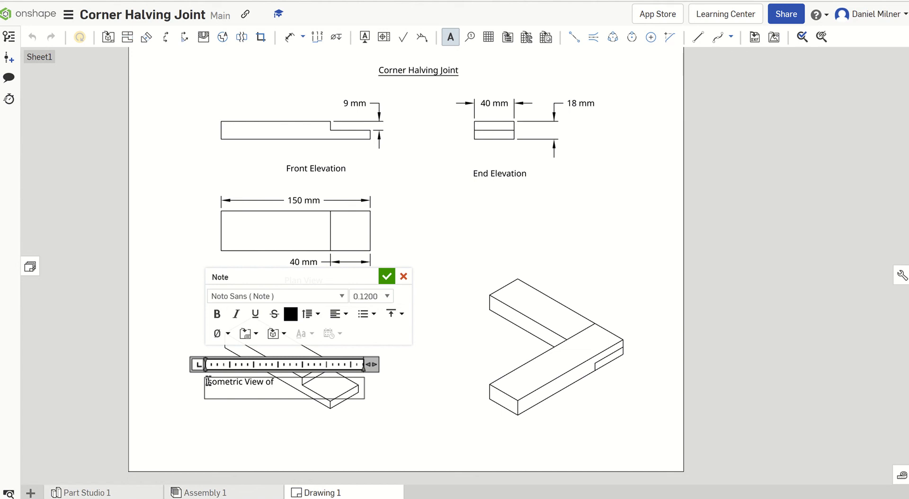
type(" part")
left_click(267, 382)
key("Return")
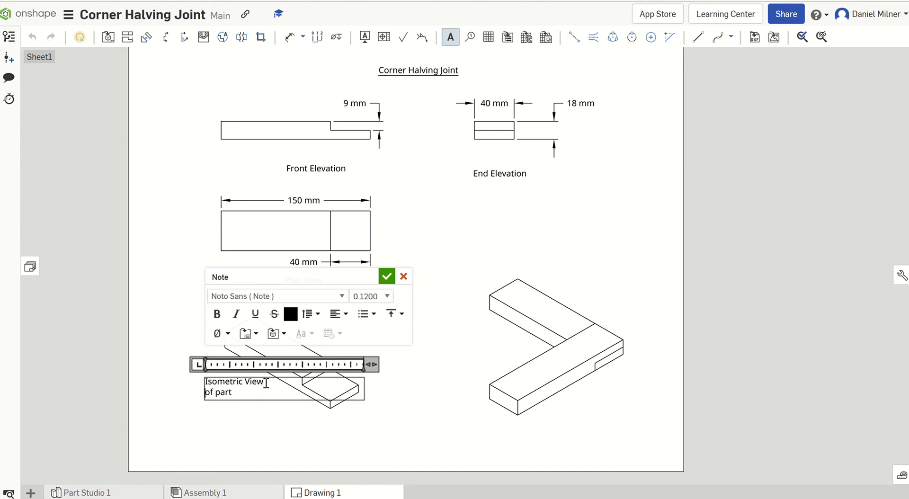
left_click(385, 279)
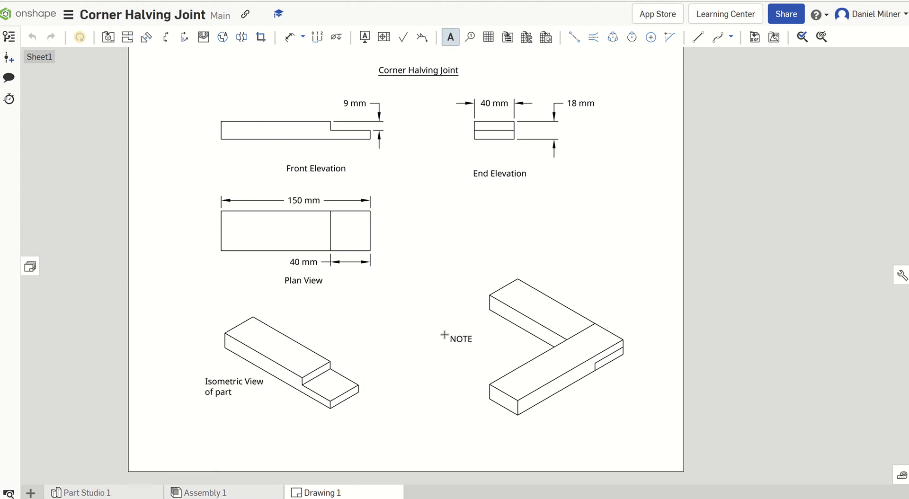
- Add a three-line note beside the assembled joint view reading "Assembled View of", "corner halving" and "Joint"
left_click(423, 330)
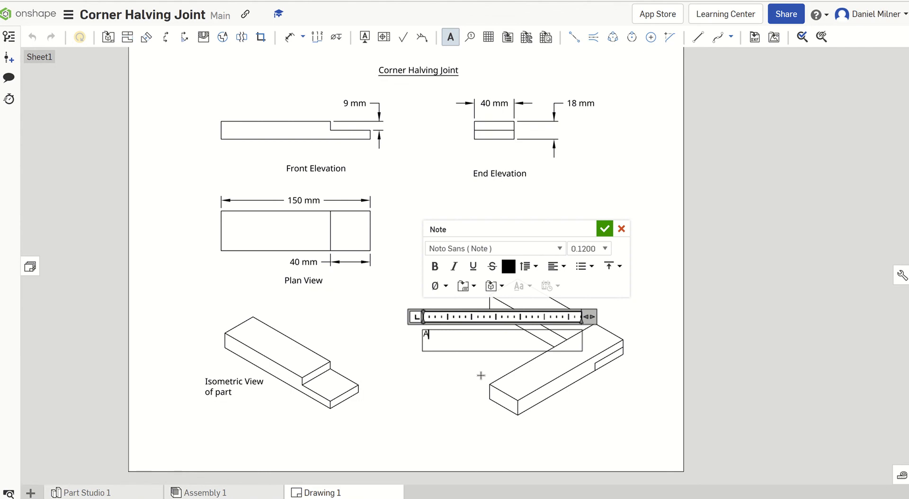
type("Assembled")
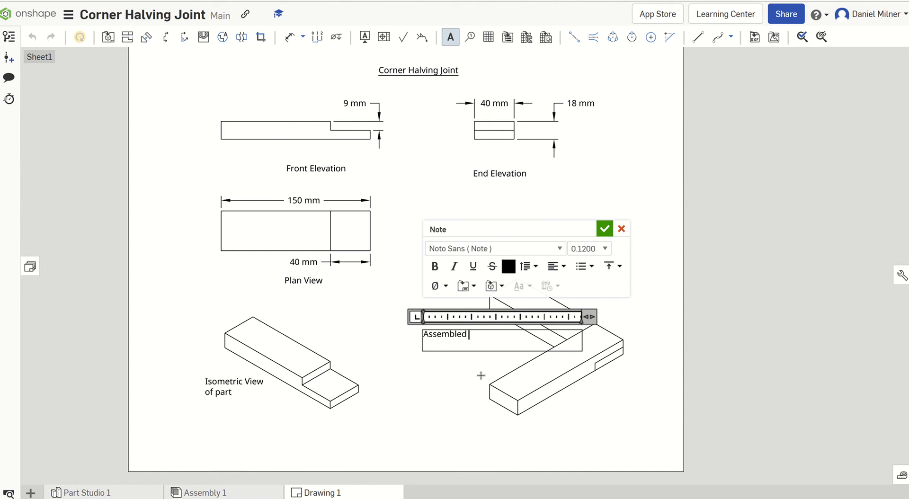
type(" View of")
key("Return")
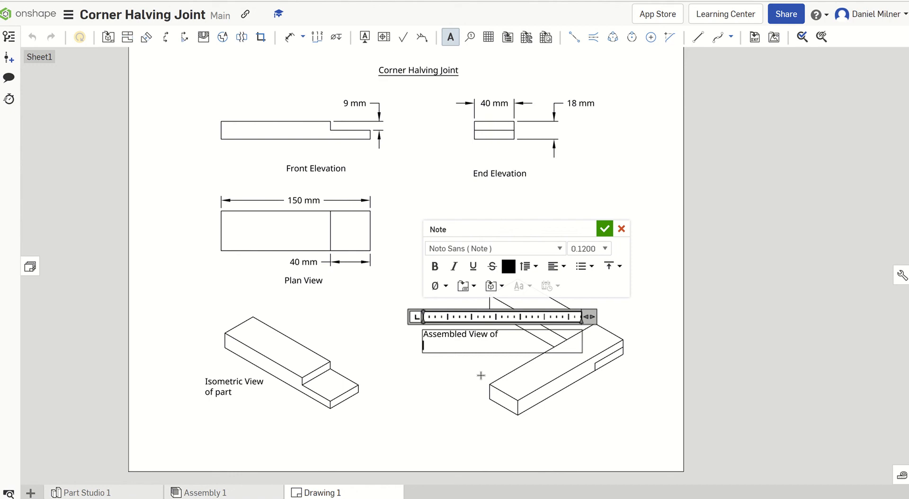
type("co")
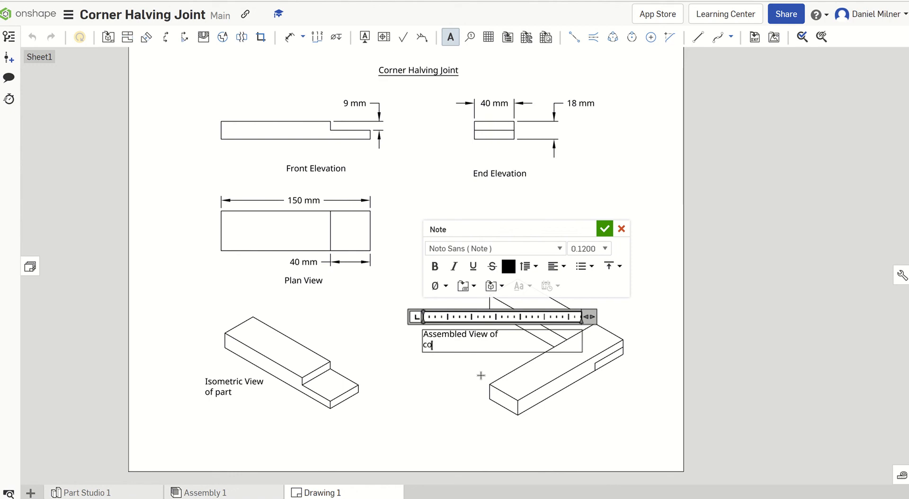
type("rner halving")
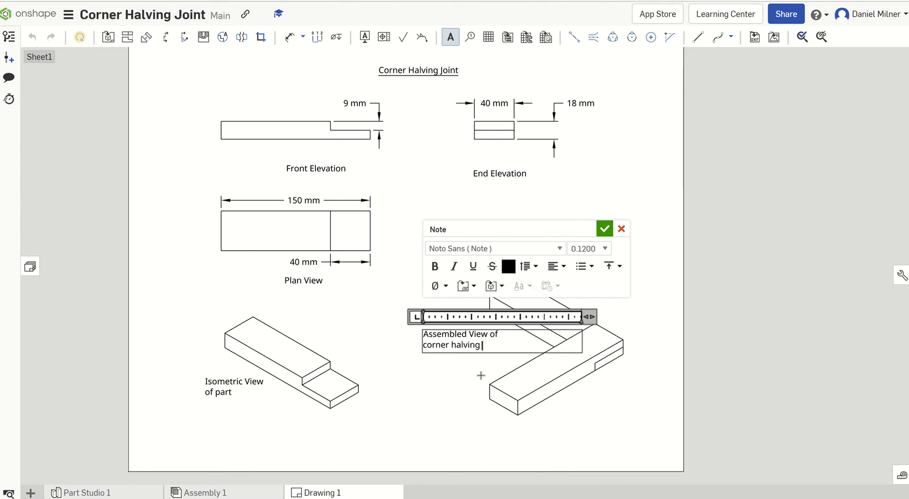
key("Return")
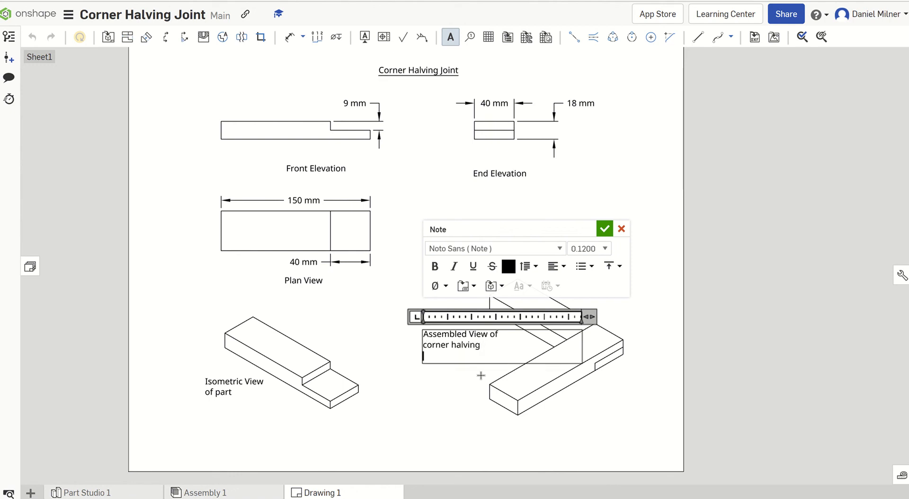
type("Join")
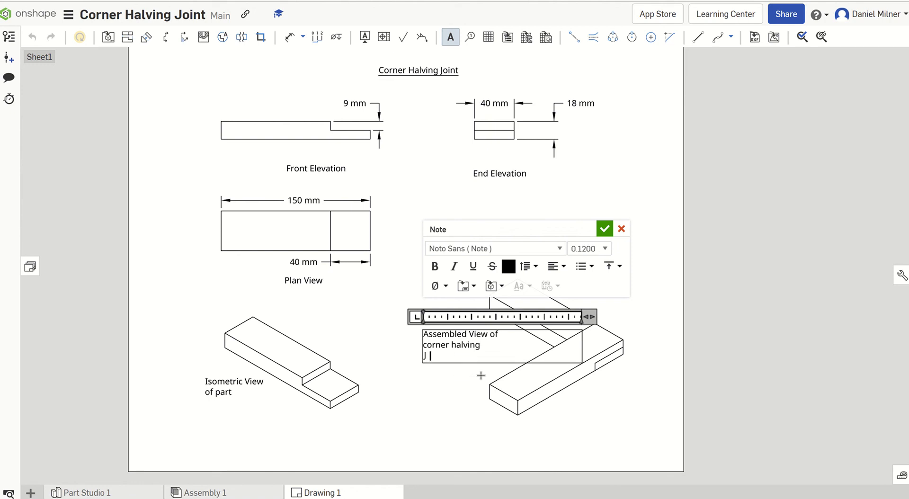
- Capitalise the note's second line as "Corner Halving" and finish the note
key("Up")
key("BackSpace")
type("C")
key("Right")
key("Right")
key("Right")
key("Right")
key("Right")
key("Right")
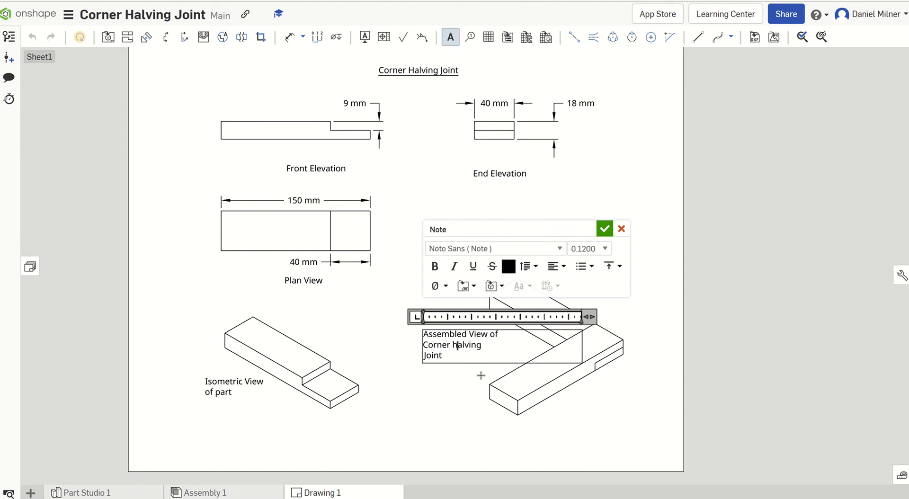
key("BackSpace")
type("H")
left_click(435, 409)
key("Escape")
- Move the assembled view note and the "Isometric View of part" note outward, clear of the view geometry
left_click(442, 358)
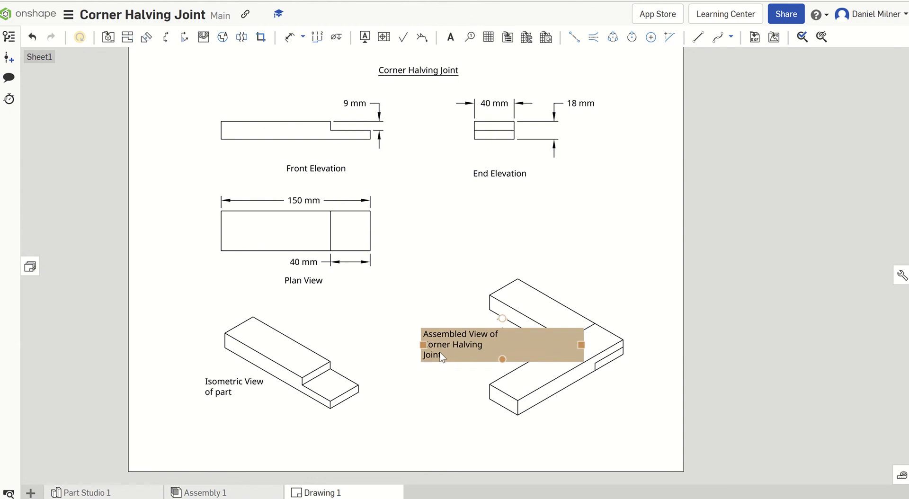
left_click_drag(440, 354, 430, 369)
left_click(263, 384)
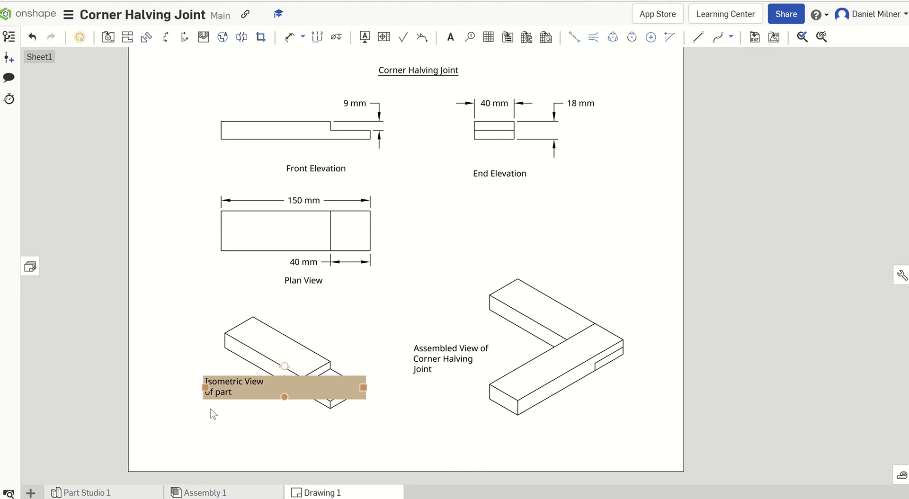
left_click_drag(206, 382, 189, 387)
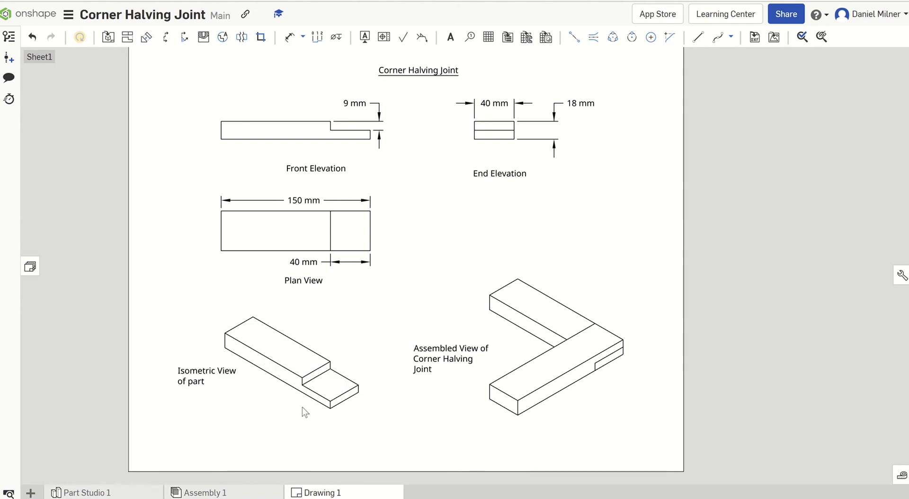
left_click(435, 355)
left_click_drag(435, 354, 430, 363)
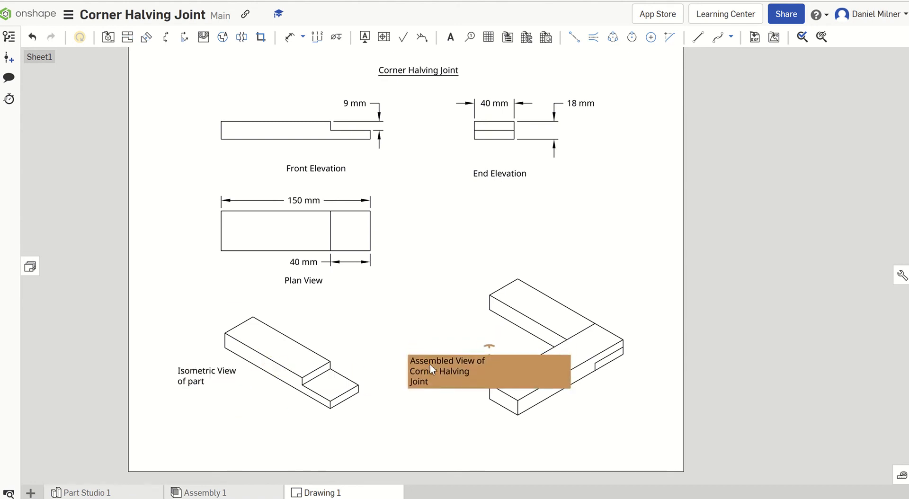
- Shift the assembled joint view and the single bar's isometric view sideways, and reposition their notes beside them
left_click(437, 327)
left_click_drag(581, 335, 593, 348)
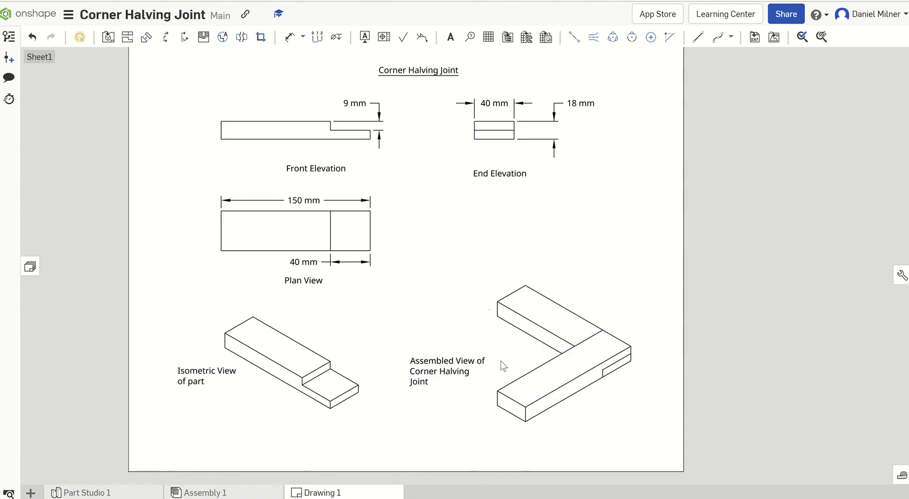
left_click(481, 368)
left_click_drag(479, 364, 486, 356)
left_click_drag(322, 371, 336, 351)
left_click_drag(232, 372, 231, 365)
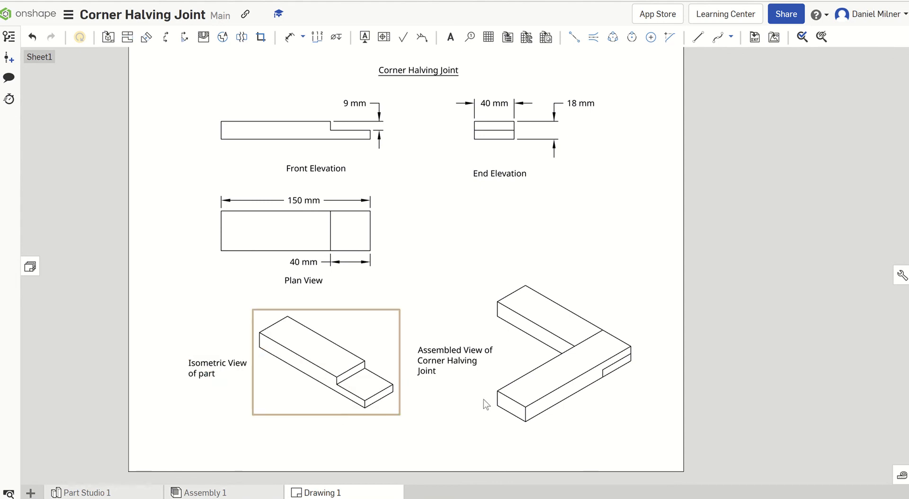